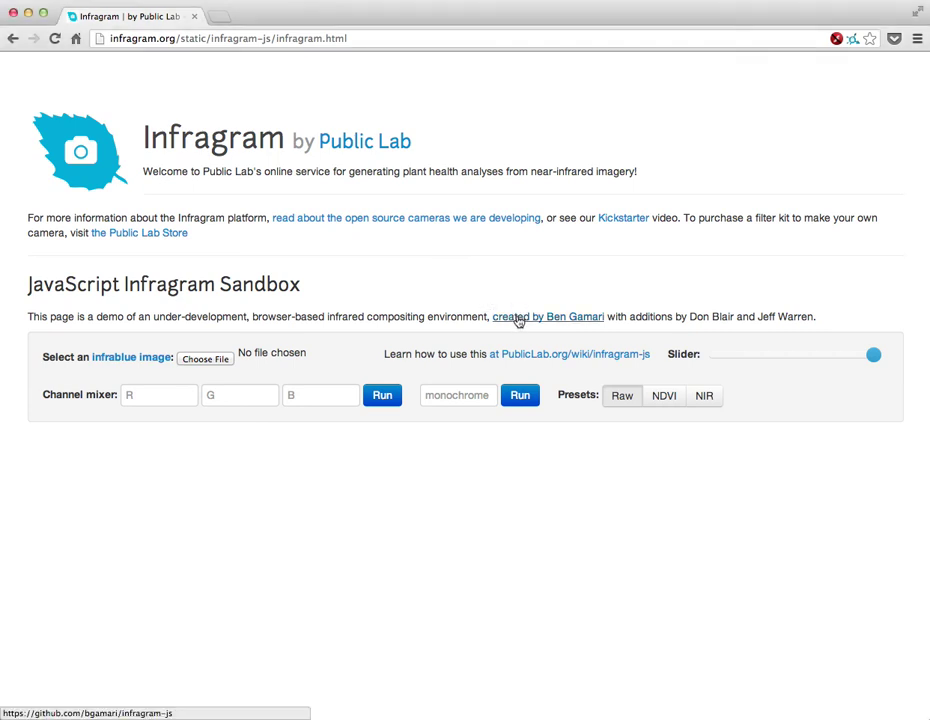
- Load the infrablue screenshot 'Screen Shot …19.19 AM.png' into the sandbox as the source image
{"action": "left_click", "coordinate": [541, 291]}
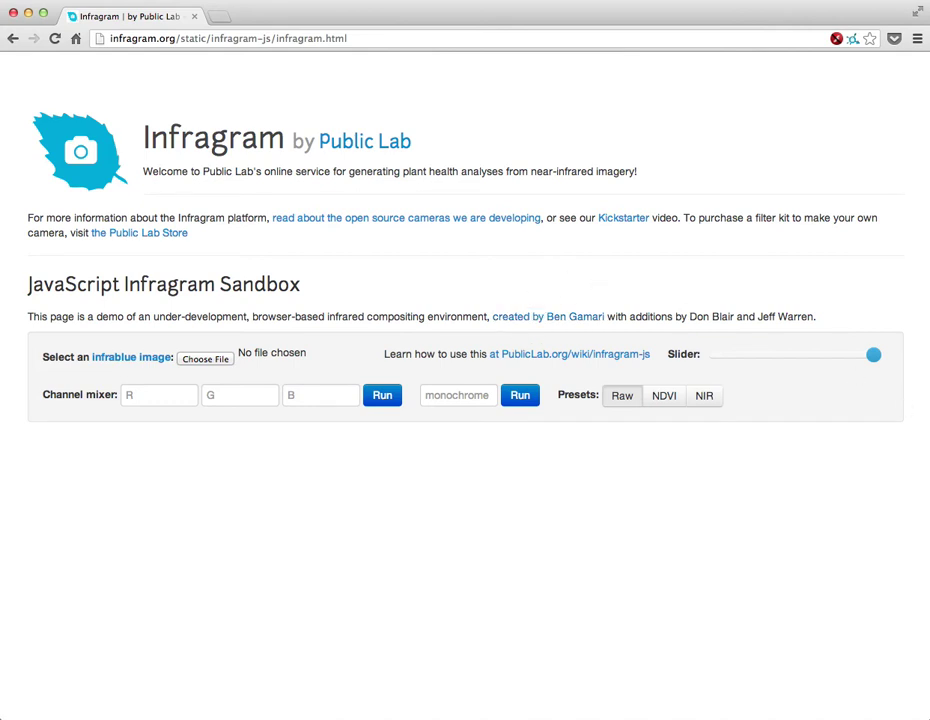
{"action": "left_click_drag", "start_coordinate": [929, 485], "coordinate": [267, 362]}
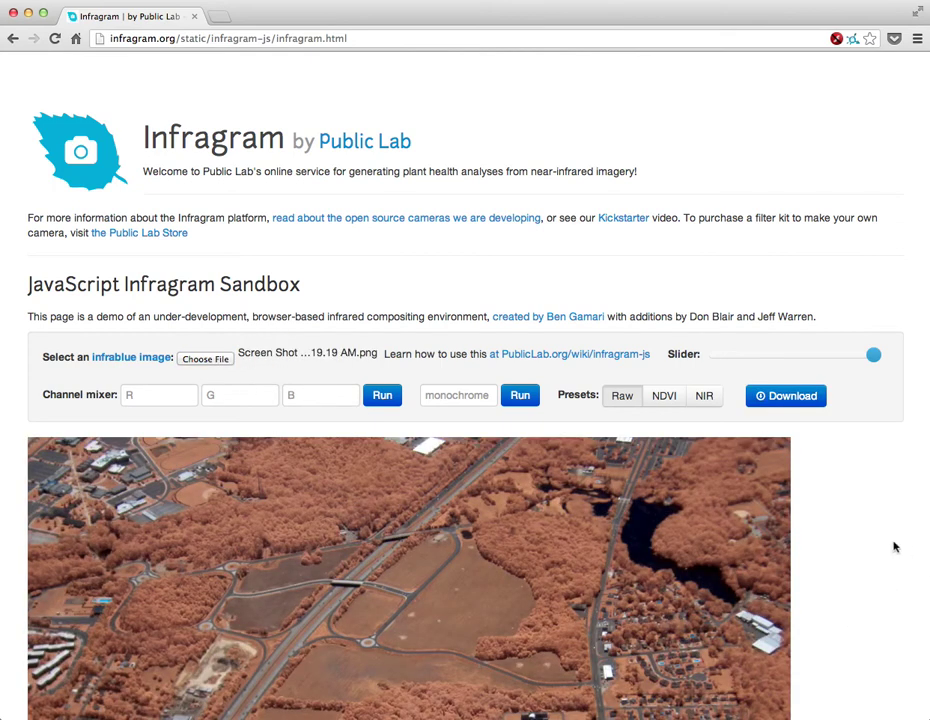
- Apply the NDVI preset to the aerial image and scroll through the result
{"action": "scroll", "coordinate": [890, 544], "scroll_direction": "down", "scroll_amount": 5}
{"action": "scroll", "coordinate": [880, 535], "scroll_direction": "up", "scroll_amount": 6}
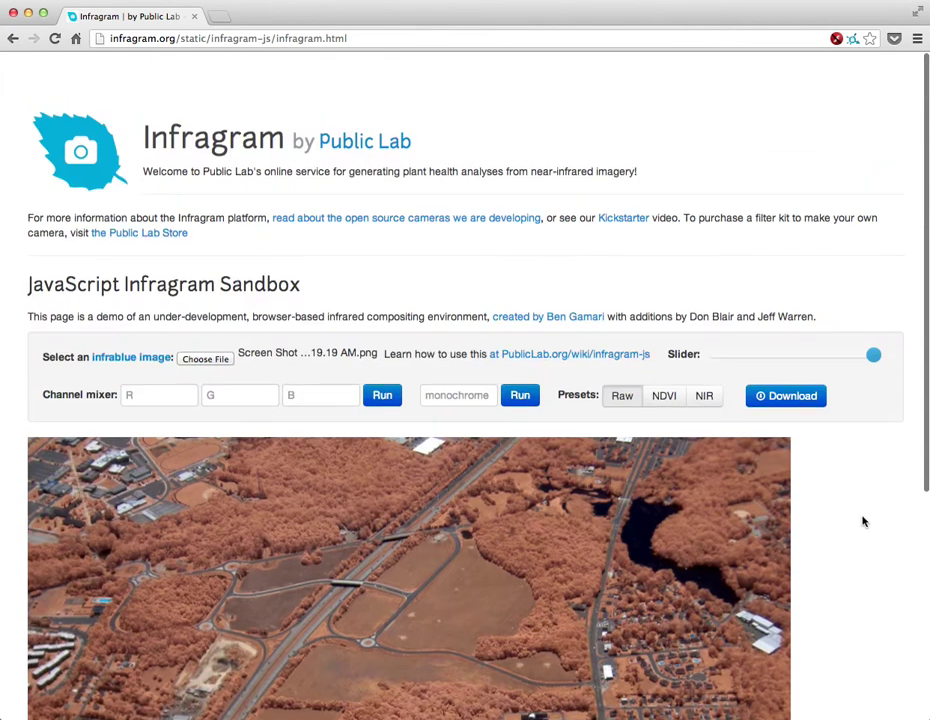
{"action": "left_click", "coordinate": [666, 396]}
{"action": "scroll", "coordinate": [840, 475], "scroll_direction": "down", "scroll_amount": 5}
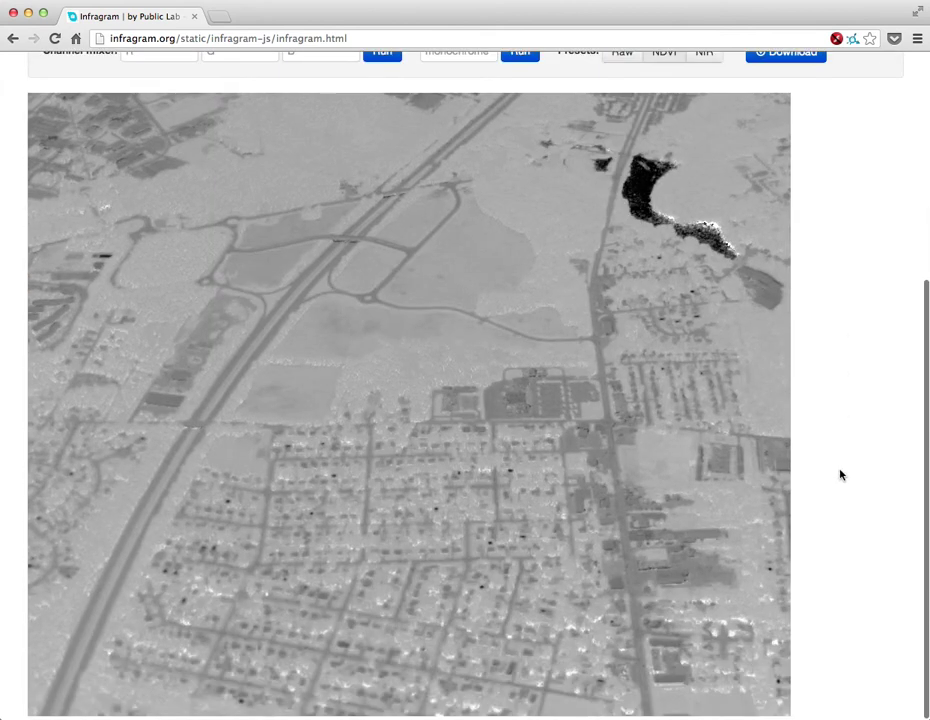
{"action": "scroll", "coordinate": [839, 473], "scroll_direction": "up", "scroll_amount": 5}
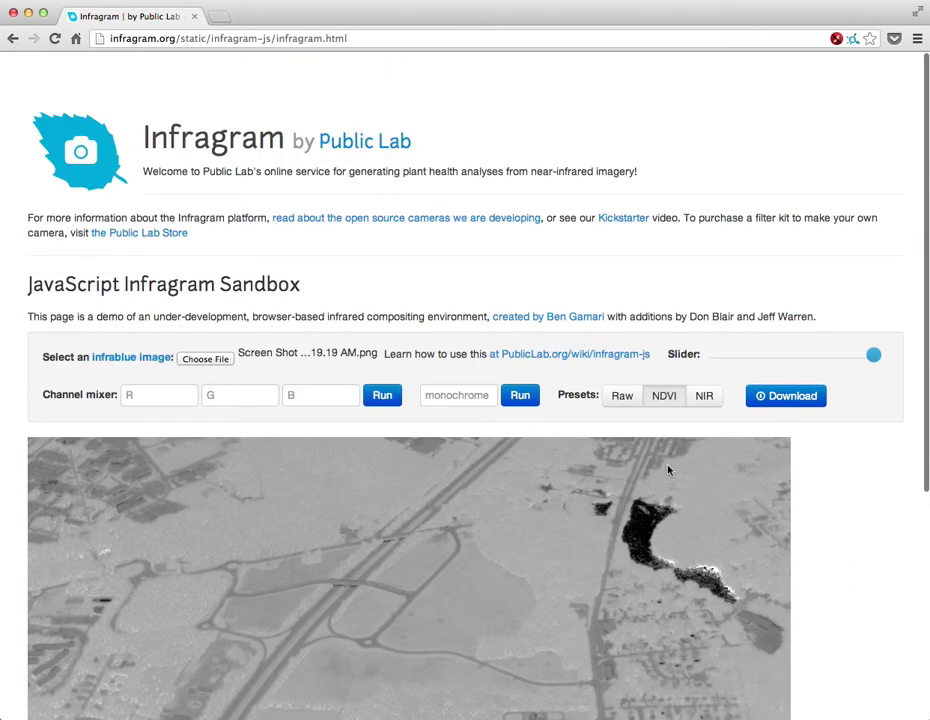
- Switch to the NIR greyscale view, then return to the raw colour image
{"action": "left_click", "coordinate": [699, 404]}
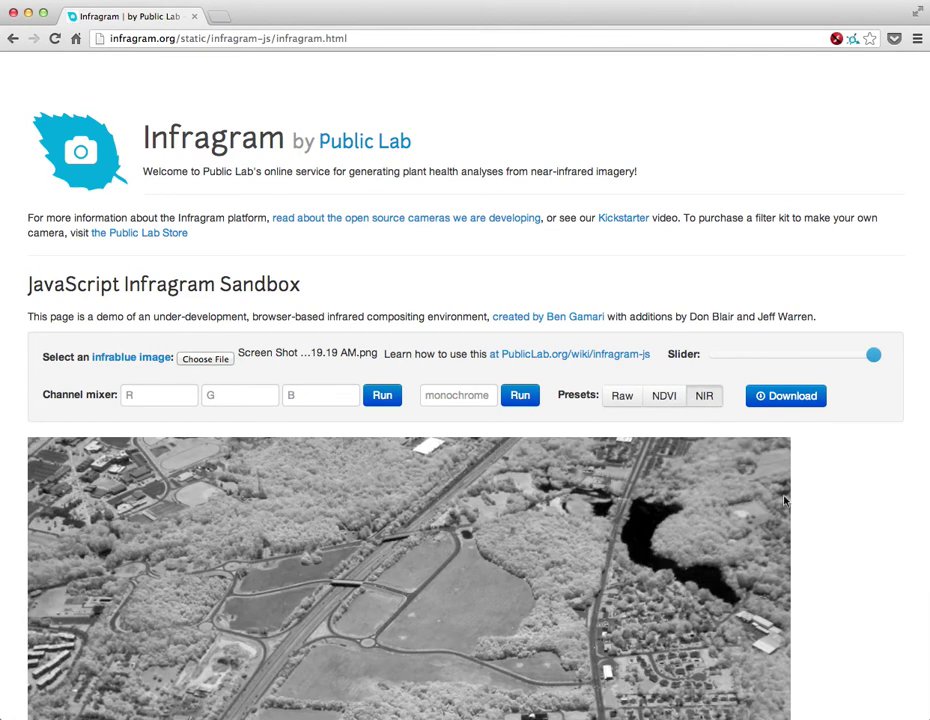
{"action": "scroll", "coordinate": [785, 494], "scroll_direction": "down", "scroll_amount": 5}
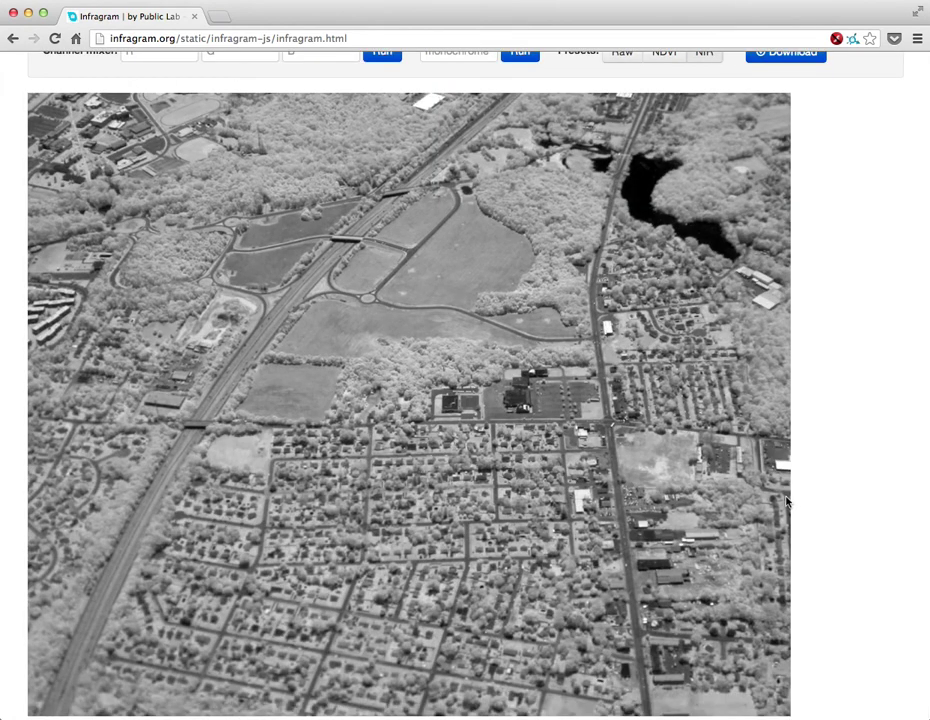
{"action": "scroll", "coordinate": [786, 502], "scroll_direction": "up", "scroll_amount": 5}
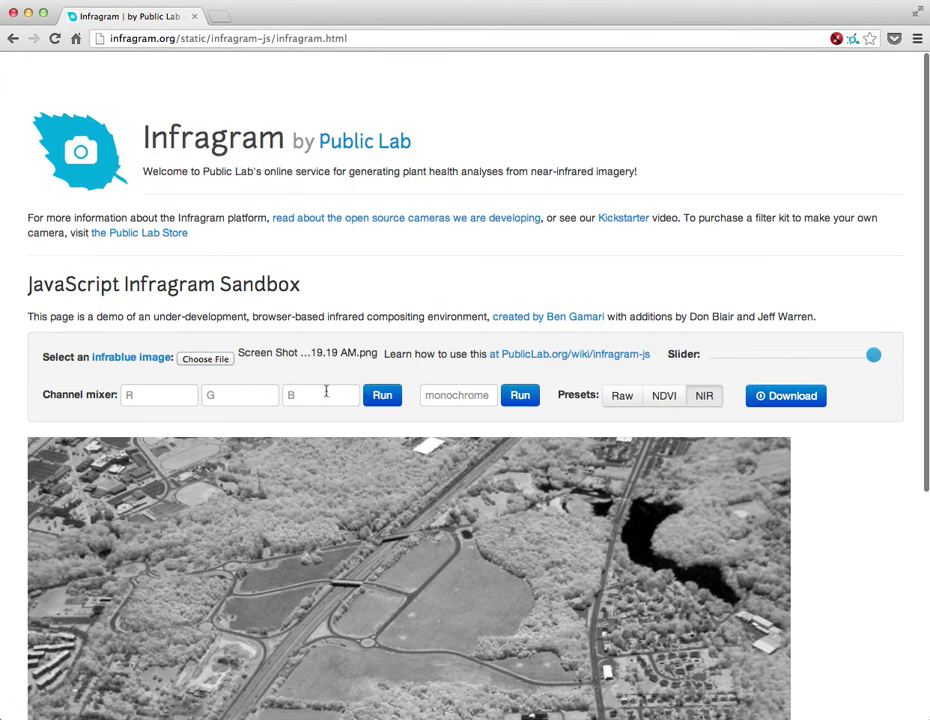
{"action": "left_click", "coordinate": [616, 399]}
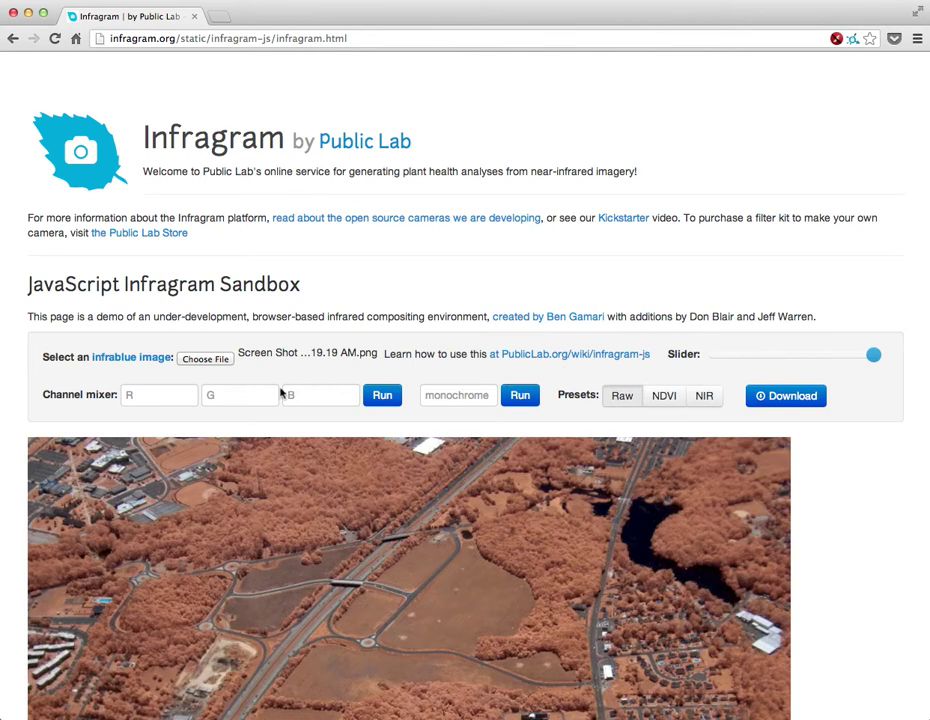
- Step through the red, green and blue channel mixer expression fields
{"action": "left_click", "coordinate": [155, 396]}
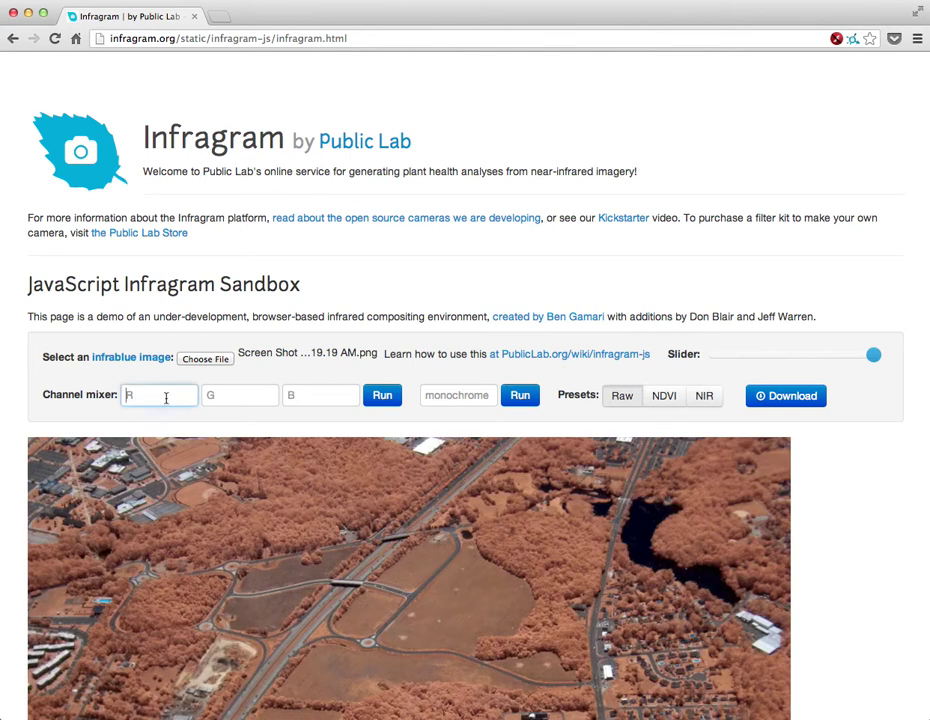
{"action": "left_click", "coordinate": [324, 398]}
{"action": "left_click", "coordinate": [129, 392]}
{"action": "key", "text": "Tab"}
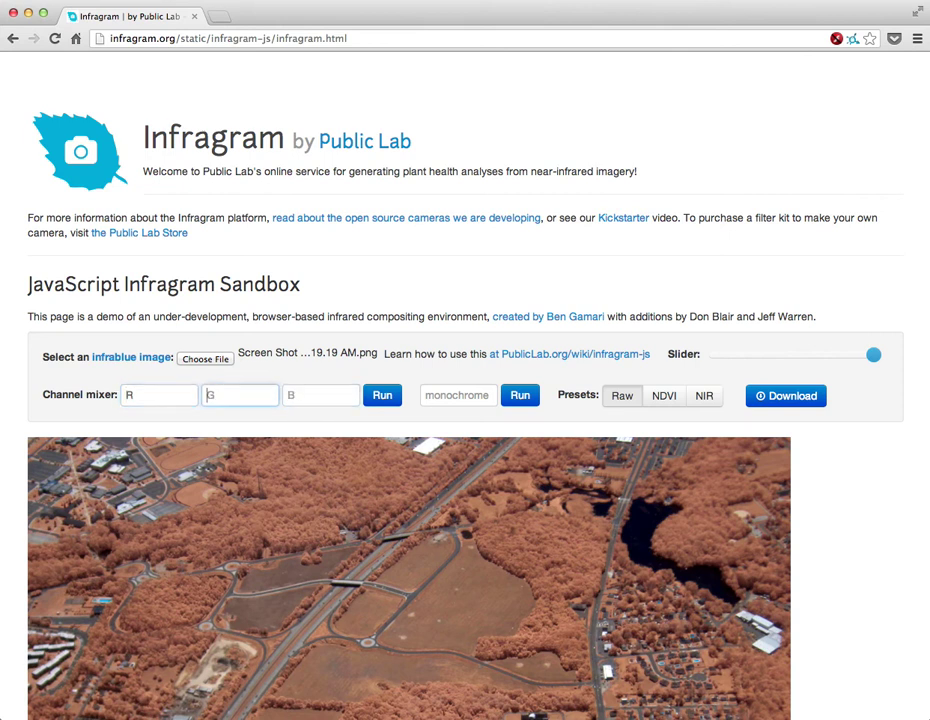
{"action": "key", "text": "Tab"}
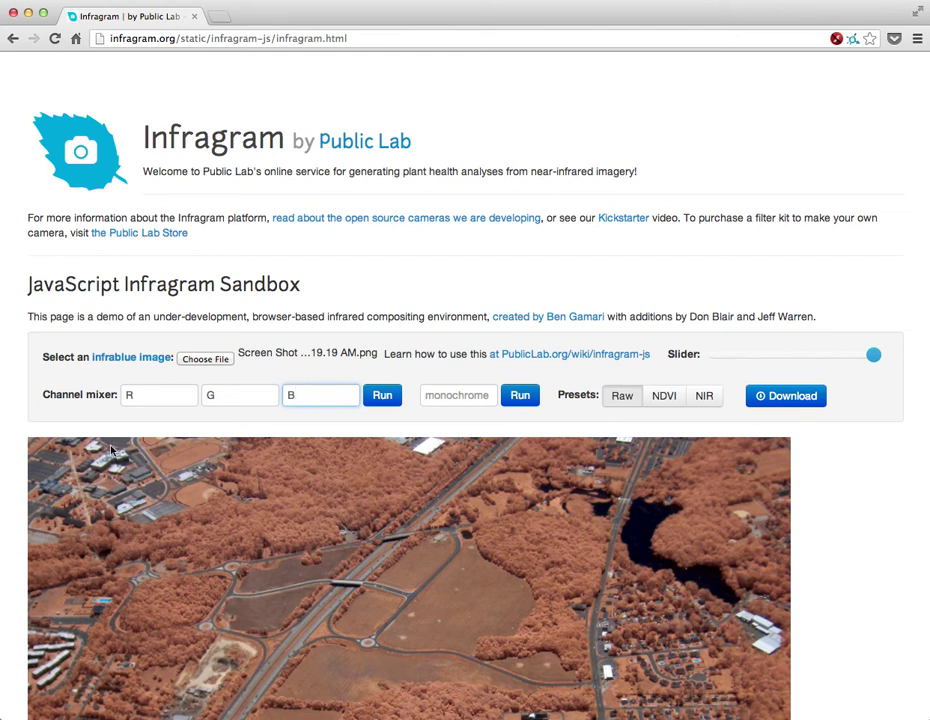
{"action": "key", "text": "shift+Tab"}
{"action": "key", "text": "shift+Tab"}
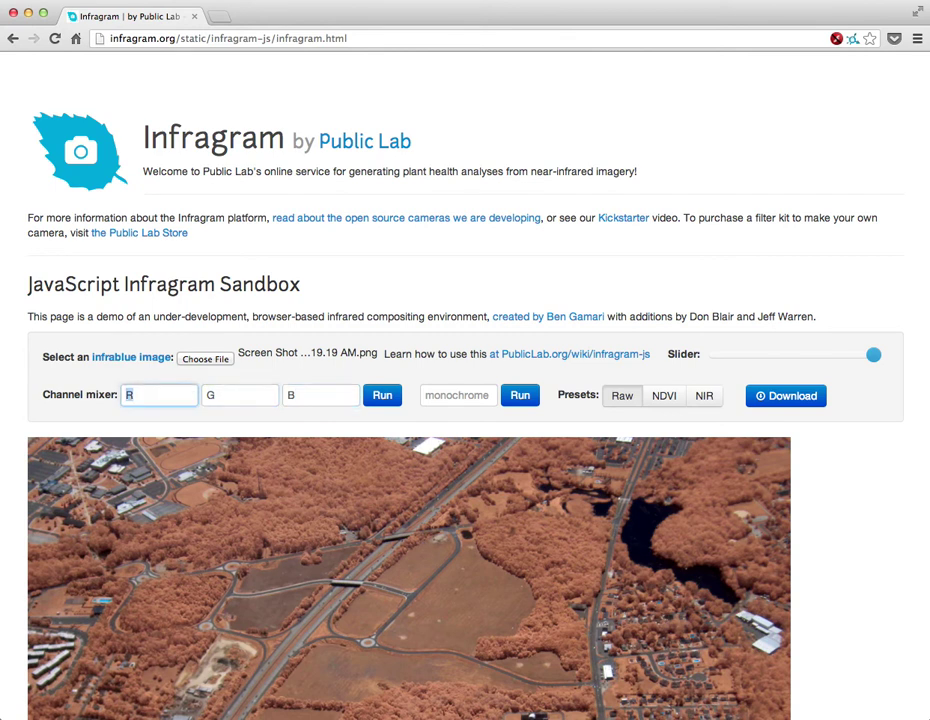
- Enter B and G in the second and third channel fields to apply an R, B, G mix
{"action": "key", "text": "Tab"}
{"action": "type", "text": "B"}
{"action": "key", "text": "Tab"}
{"action": "type", "text": "G"}
{"action": "key", "text": "Return"}
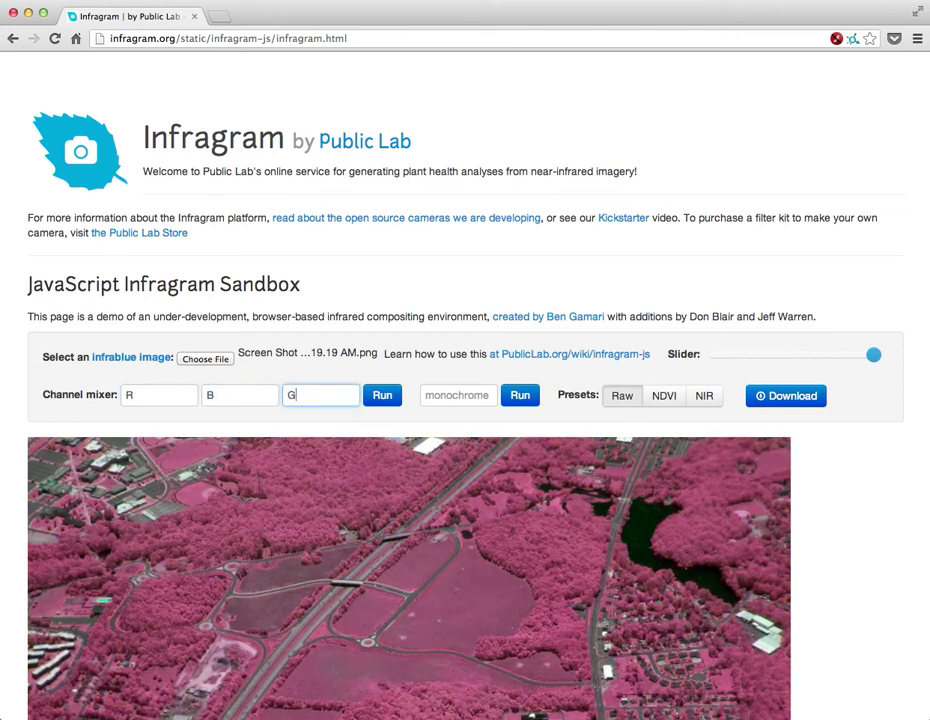
{"action": "scroll", "coordinate": [664, 577], "scroll_direction": "down", "scroll_amount": 5}
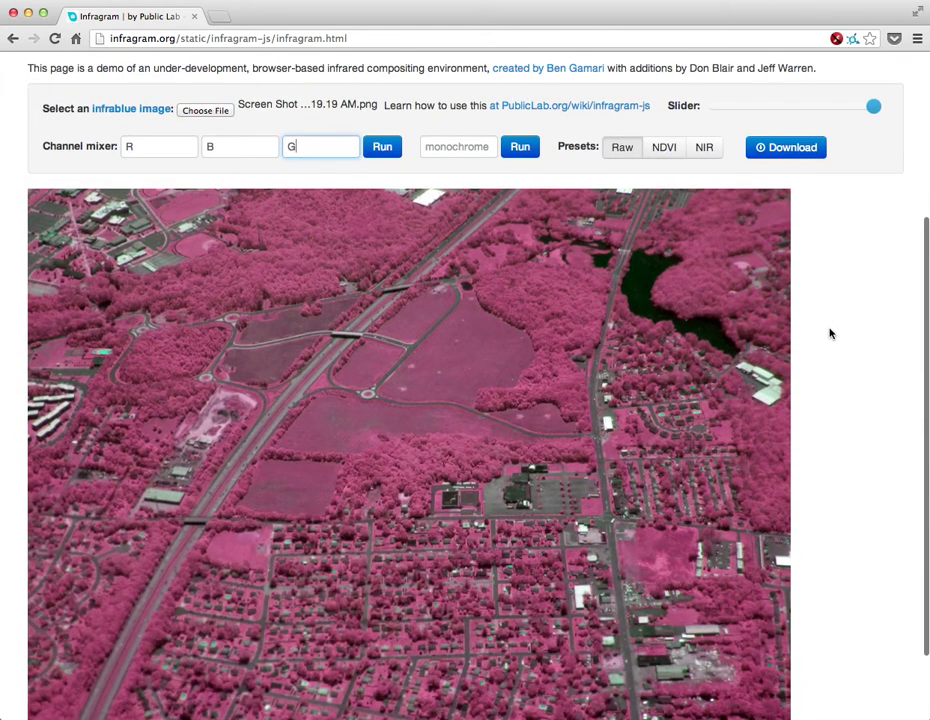
- Try R/2 and then R*2 as the red channel expression
{"action": "scroll", "coordinate": [828, 334], "scroll_direction": "down", "scroll_amount": 1}
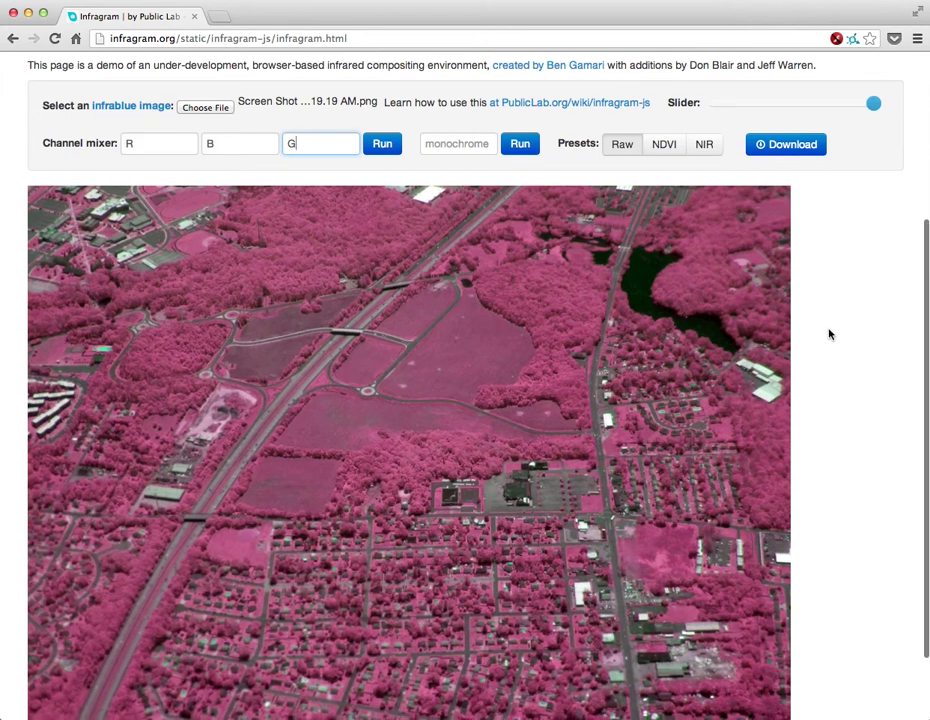
{"action": "scroll", "coordinate": [828, 334], "scroll_direction": "down", "scroll_amount": 1}
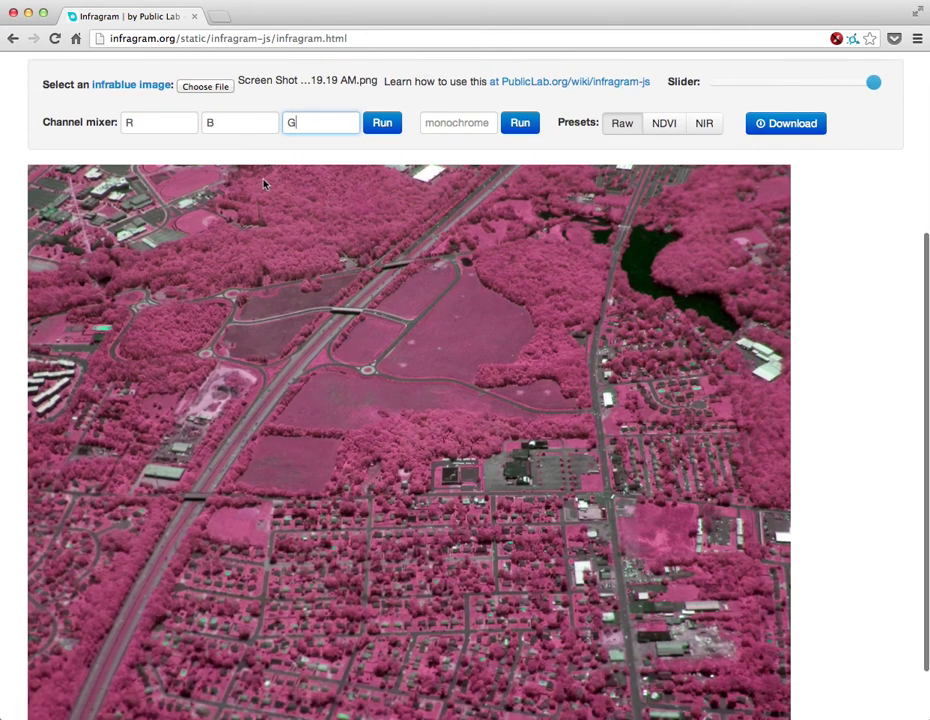
{"action": "double_click", "coordinate": [135, 124]}
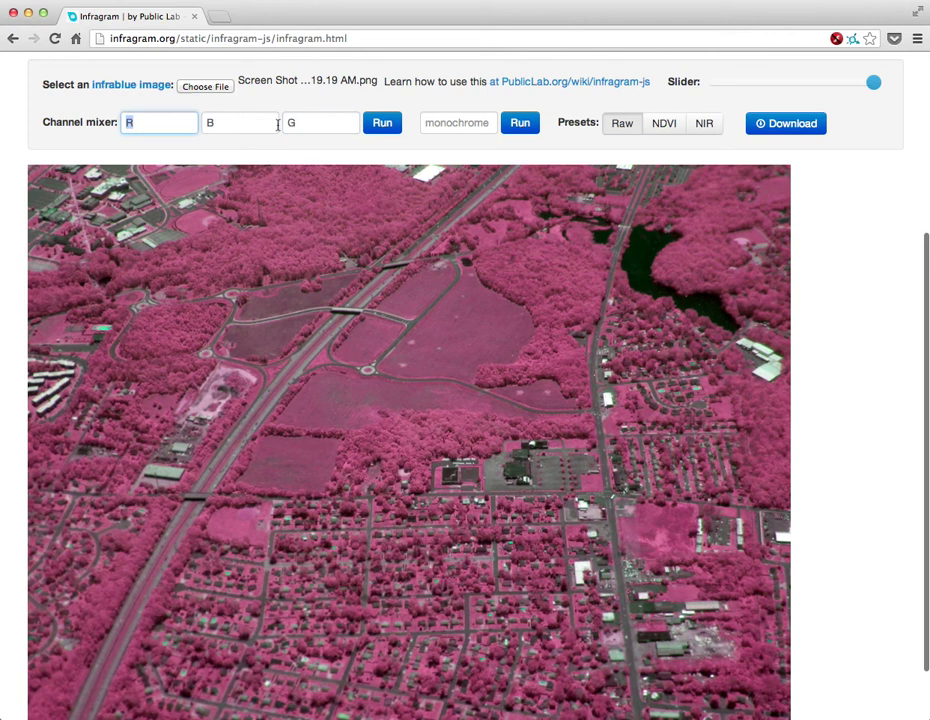
{"action": "type", "text": "R"}
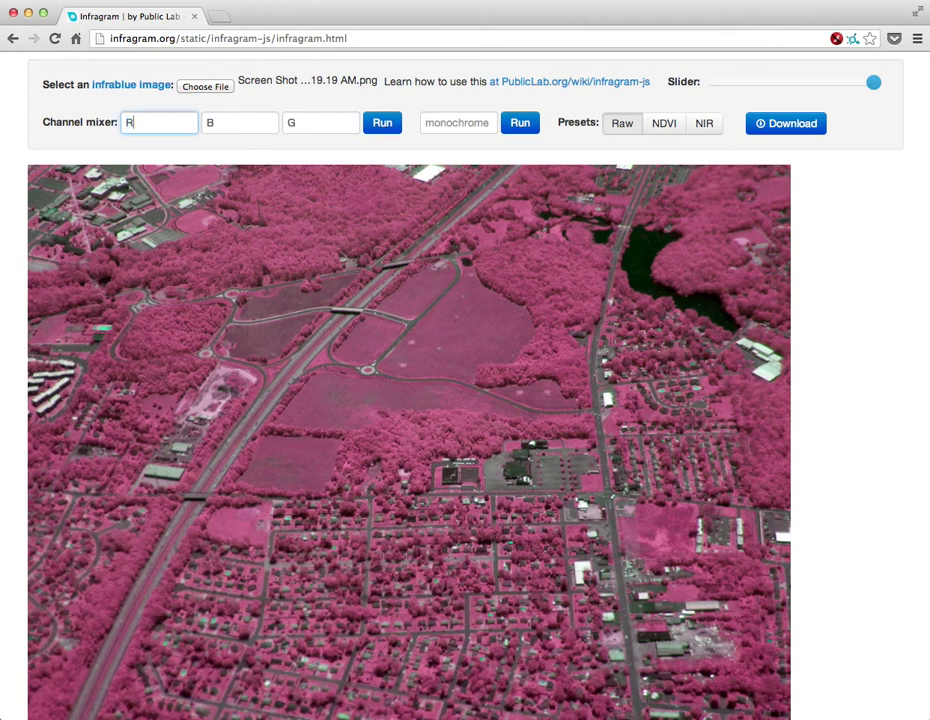
{"action": "type", "text": "/2"}
{"action": "key", "text": "Return"}
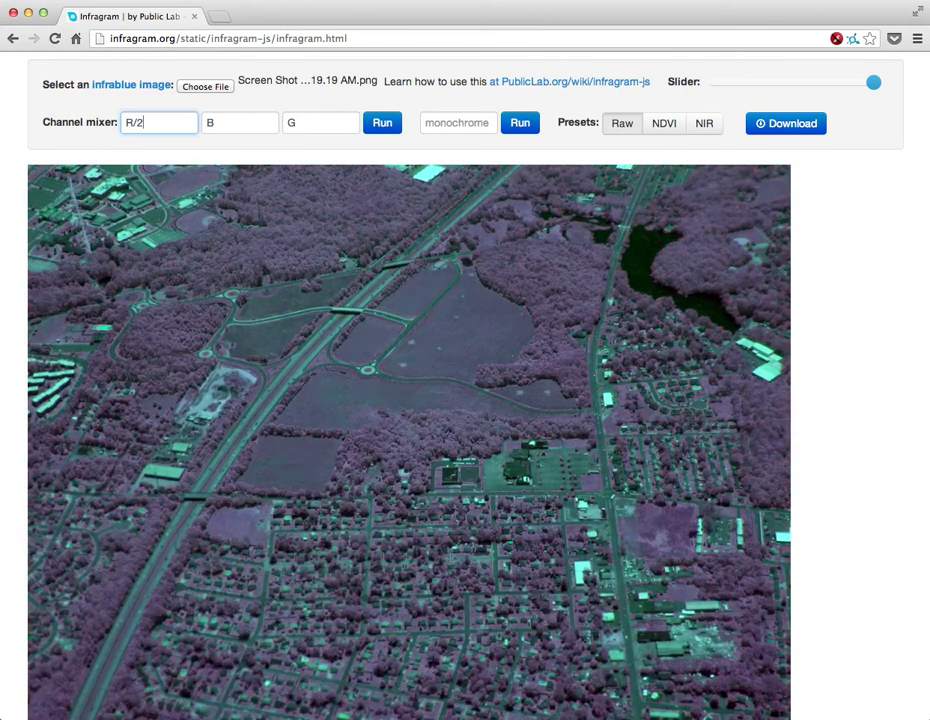
{"action": "key", "text": "BackSpace"}
{"action": "key", "text": "BackSpace"}
{"action": "type", "text": "*2"}
{"action": "key", "text": "Return"}
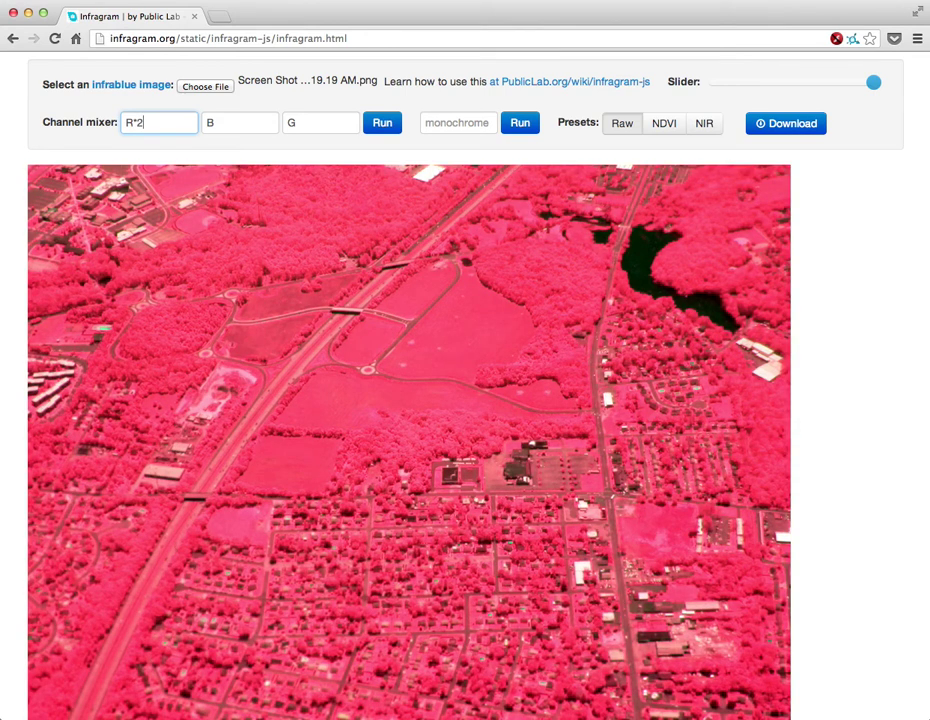
- Change the red channel to R*G and the third channel to B, giving dark teal
{"action": "key", "text": "BackSpace"}
{"action": "key", "text": "BackSpace"}
{"action": "type", "text": "*G"}
{"action": "key", "text": "Return"}
{"action": "key", "text": "Tab"}
{"action": "key", "text": "Tab"}
{"action": "type", "text": "B"}
{"action": "key", "text": "Return"}
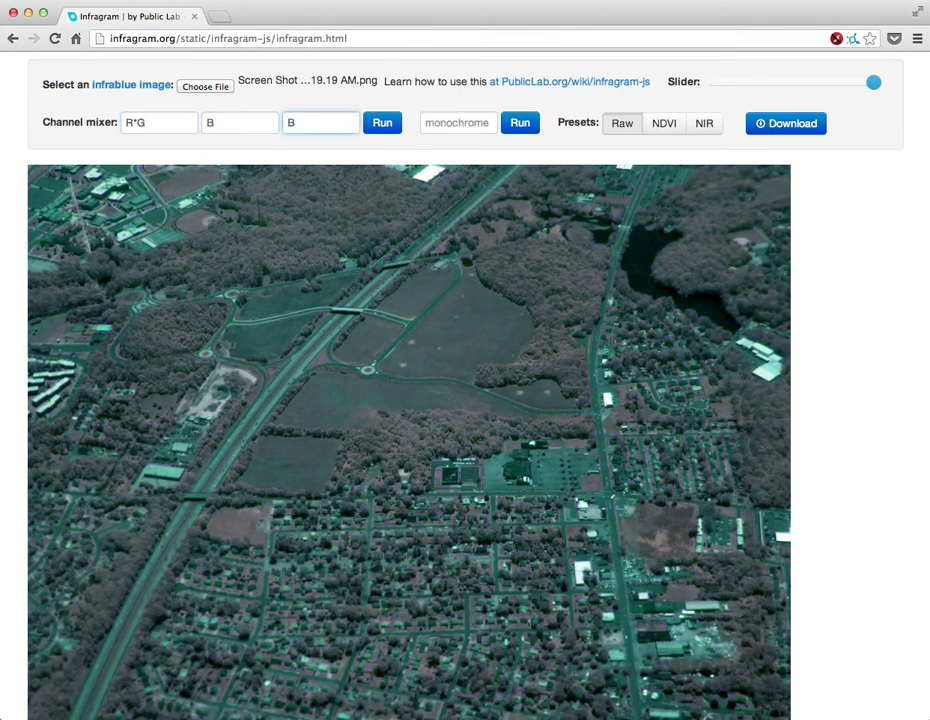
{"action": "key", "text": "shift+Tab"}
{"action": "key", "text": "shift+Tab"}
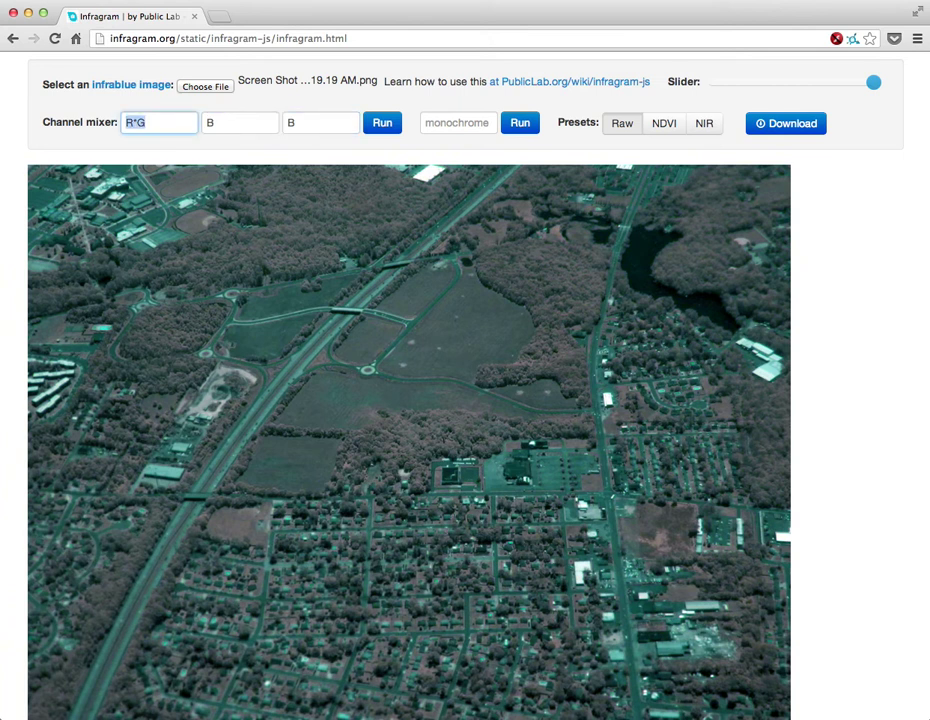
{"action": "key", "text": "Tab"}
{"action": "key", "text": "Tab"}
{"action": "key", "text": "Tab"}
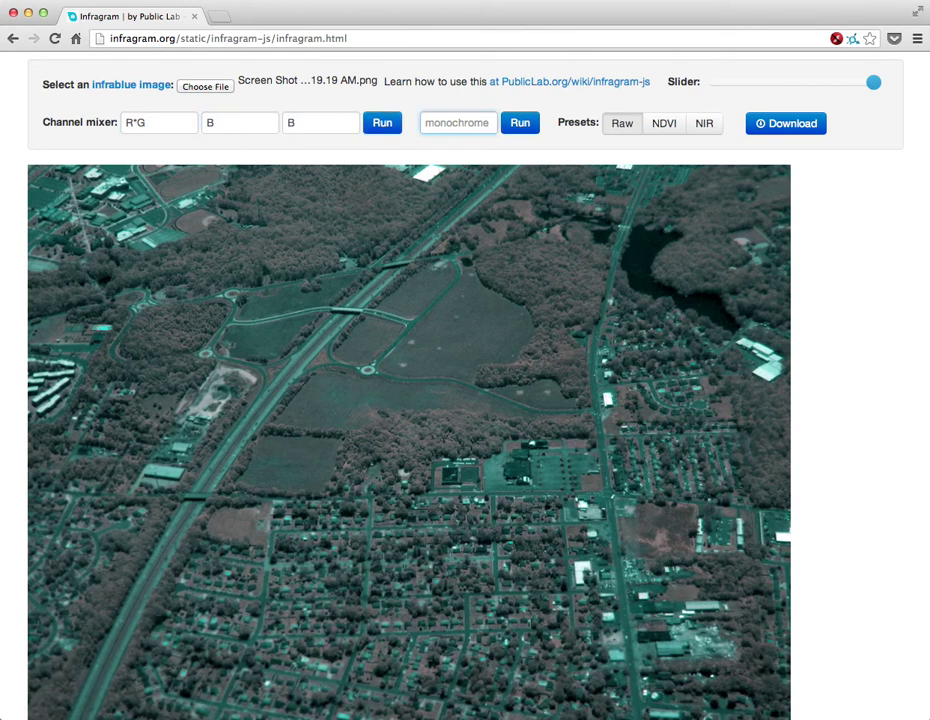
- Render the monochrome image from R, then G, then B alone
{"action": "type", "text": "R"}
{"action": "key", "text": "Return"}
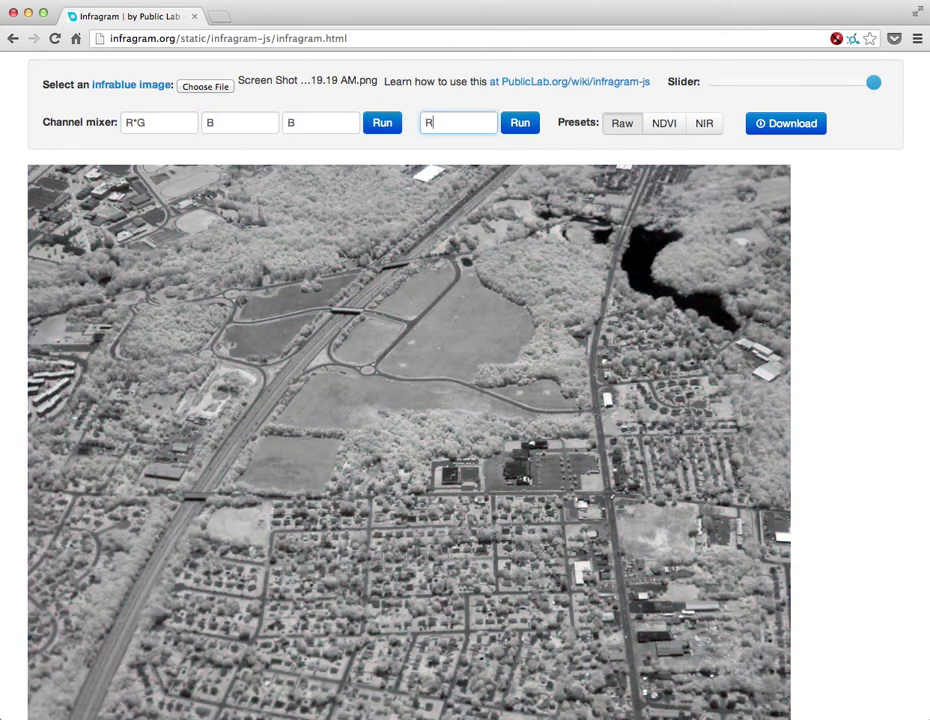
{"action": "key", "text": "BackSpace"}
{"action": "type", "text": "G"}
{"action": "key", "text": "Return"}
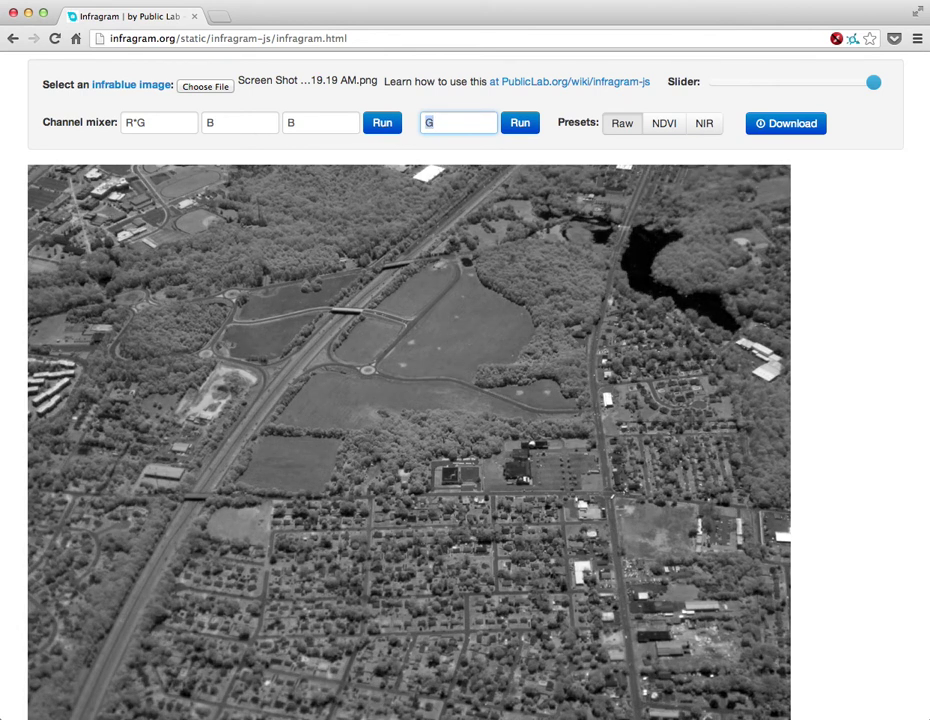
{"action": "type", "text": "B"}
{"action": "left_click", "coordinate": [512, 130]}
- Render the monochrome image with the R/G and then R/B expressions
{"action": "double_click", "coordinate": [476, 125]}
{"action": "type", "text": "R/G"}
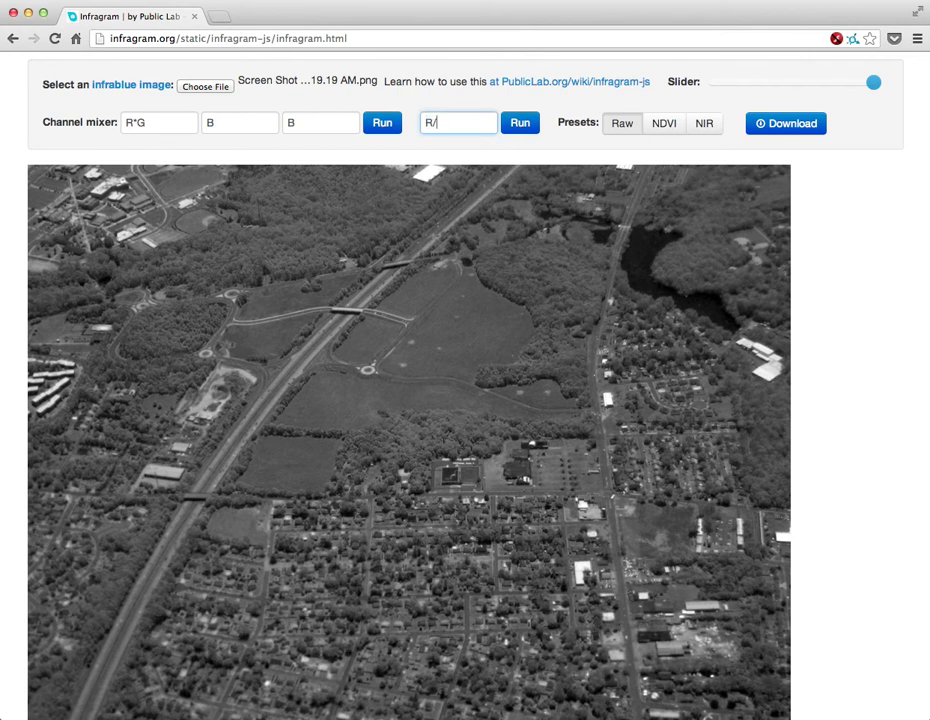
{"action": "left_click", "coordinate": [516, 122]}
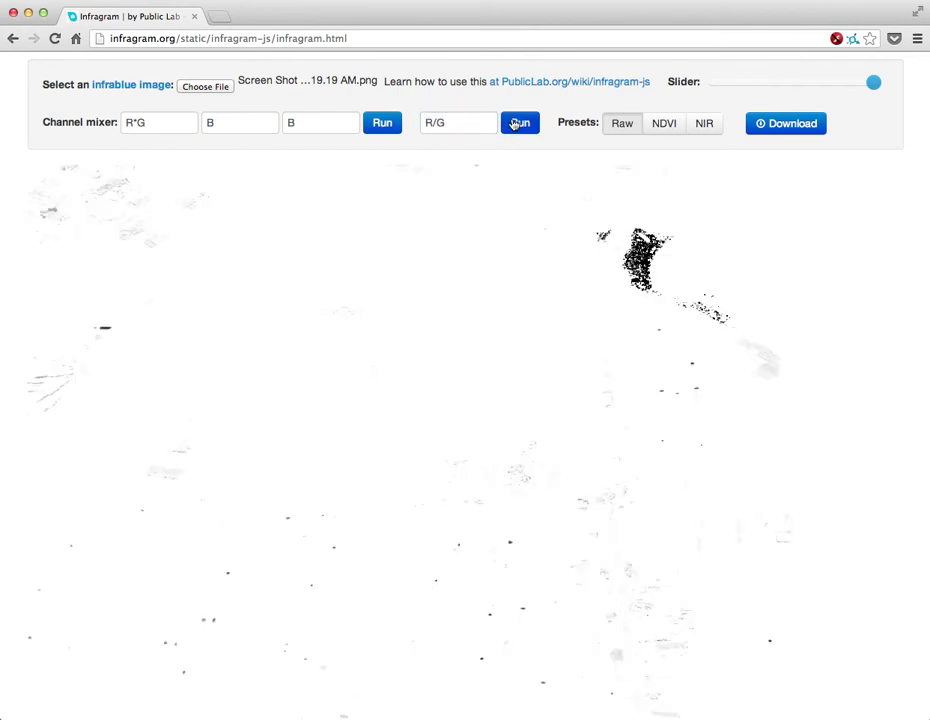
{"action": "double_click", "coordinate": [479, 121]}
{"action": "type", "text": "R/B"}
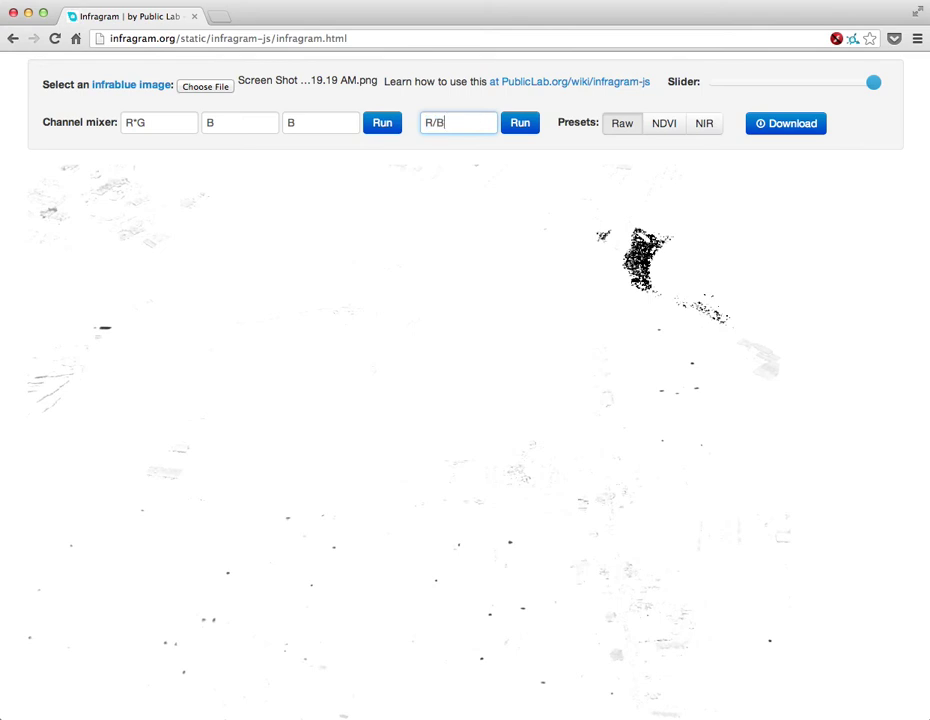
{"action": "left_click", "coordinate": [510, 124]}
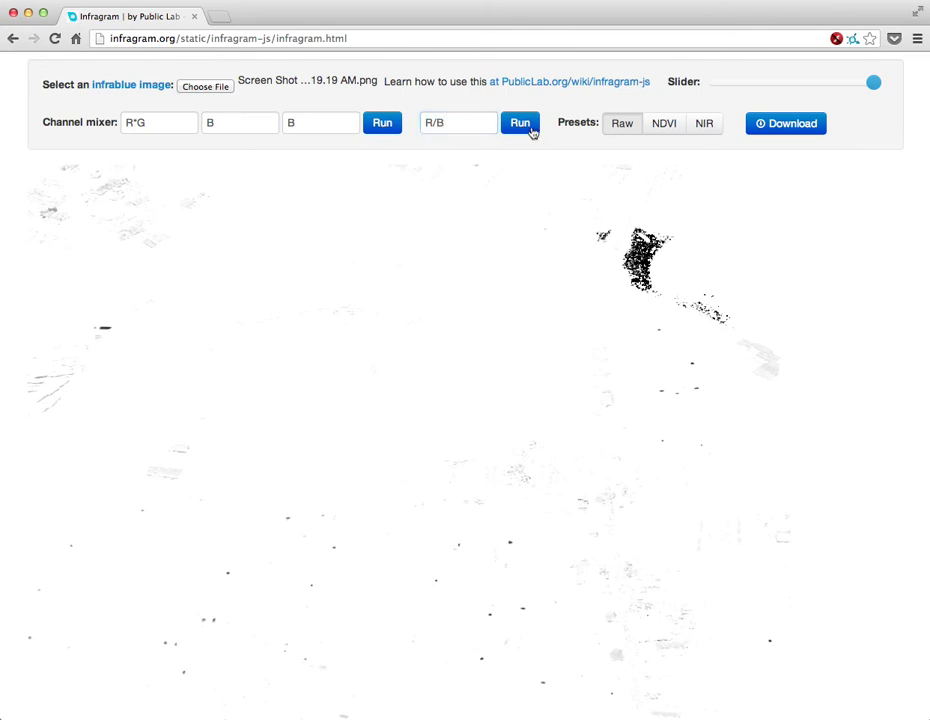
- Render with the B/G expression, then apply the NDVI preset for a grey map
{"action": "left_click", "coordinate": [479, 125]}
{"action": "key", "text": "super+a"}
{"action": "type", "text": "B/G"}
{"action": "left_click", "coordinate": [504, 126]}
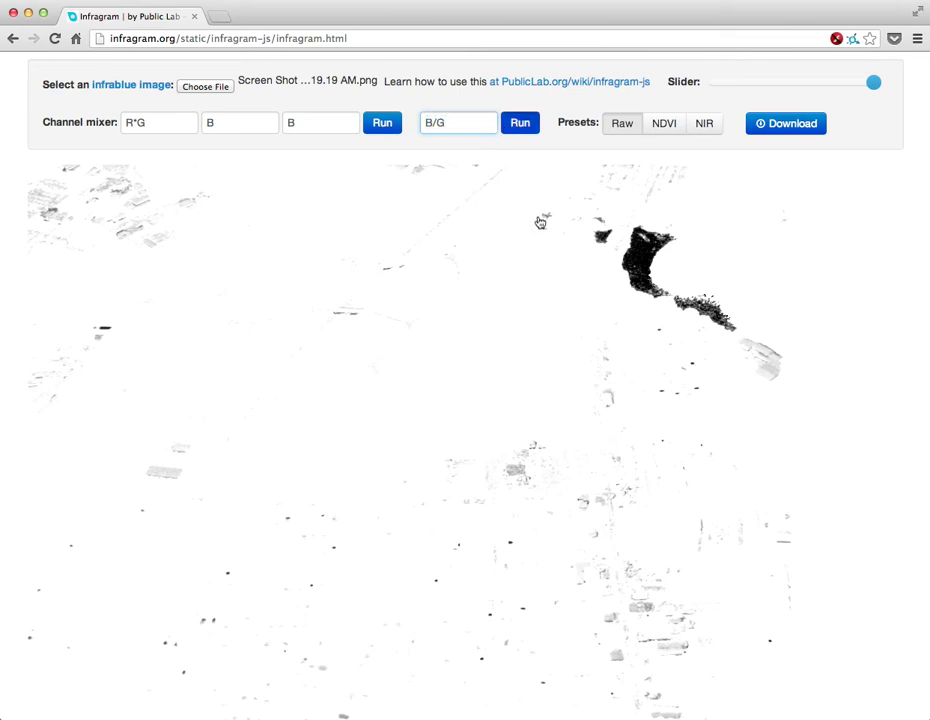
{"action": "left_click", "coordinate": [471, 121]}
{"action": "key", "text": "super+a"}
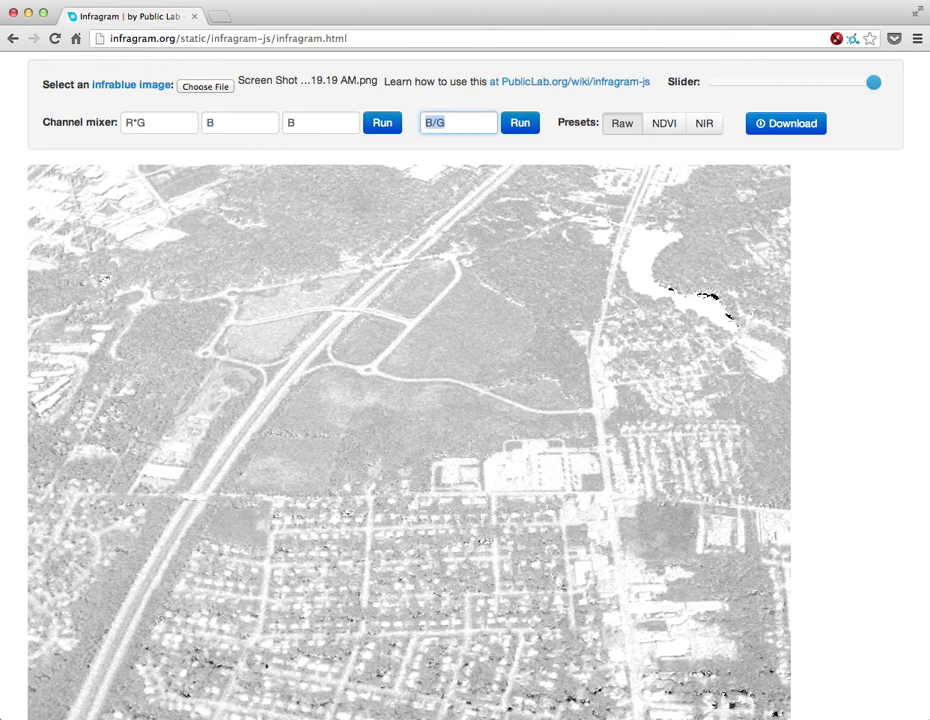
{"action": "left_click", "coordinate": [662, 125]}
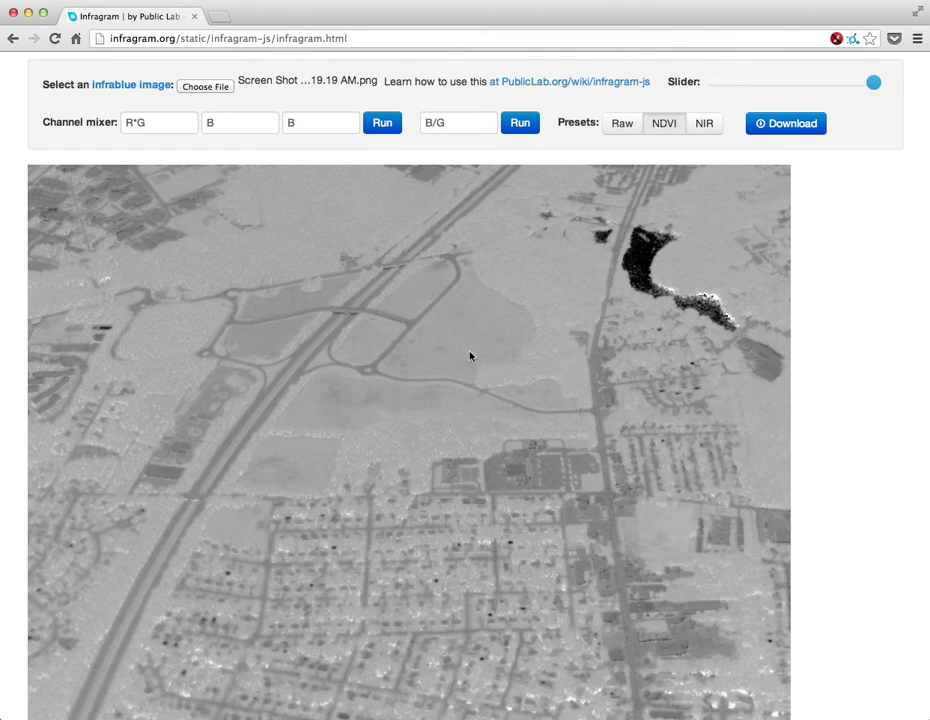
- Render with R-B, then extend the expression to (R-B)/(R+B) and run it
{"action": "triple_click", "coordinate": [473, 122]}
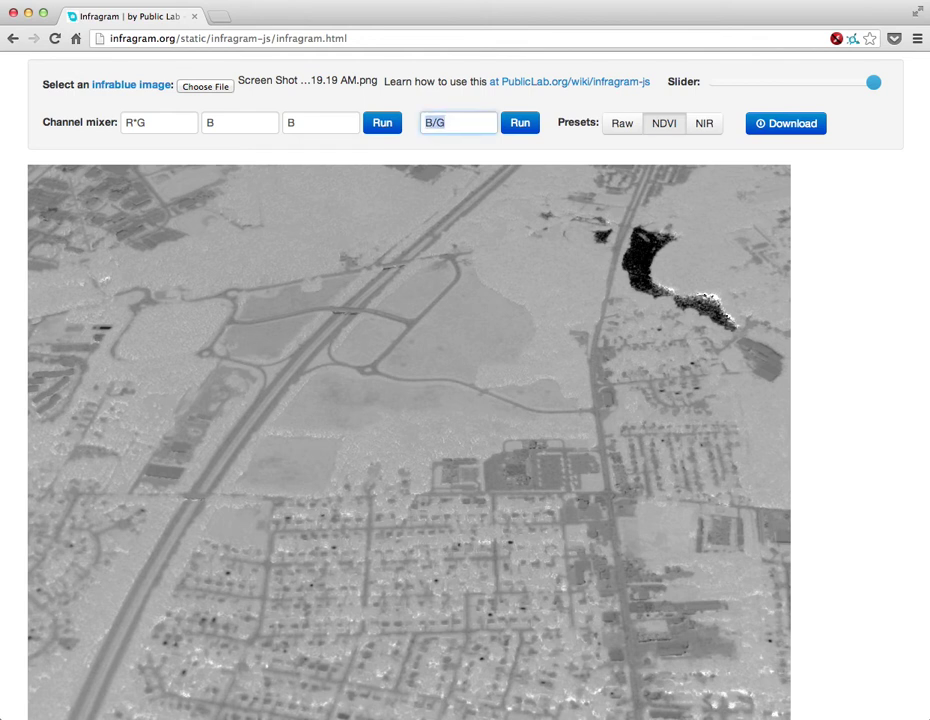
{"action": "type", "text": "R-B"}
{"action": "key", "text": "Return"}
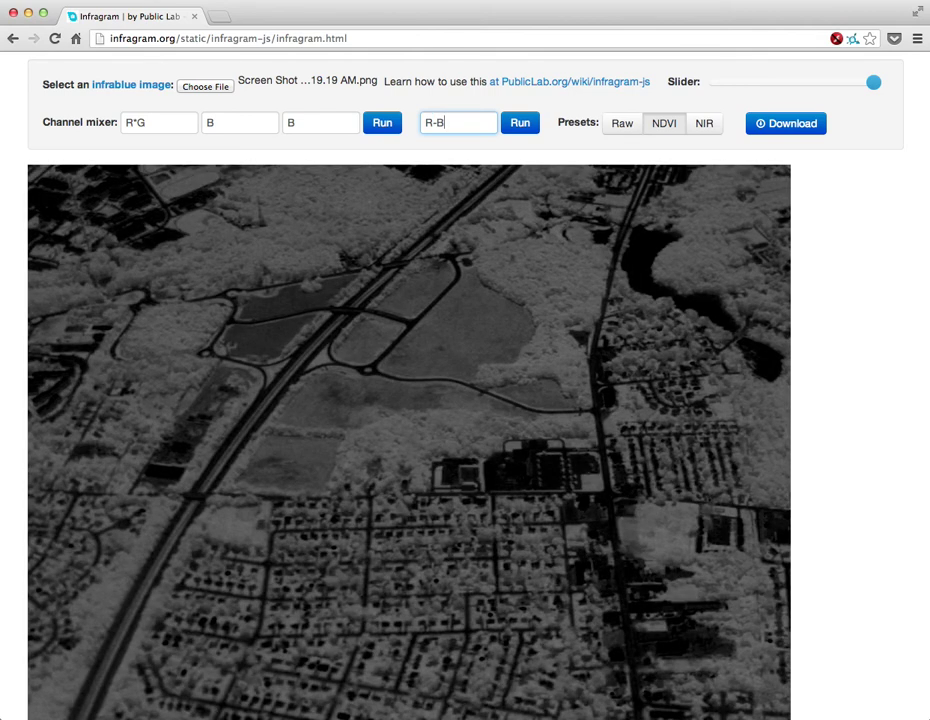
{"action": "key", "text": "Home"}
{"action": "type", "text": "("}
{"action": "key", "text": "End"}
{"action": "type", "text": ")/(R+B"}
{"action": "left_click", "coordinate": [515, 123]}
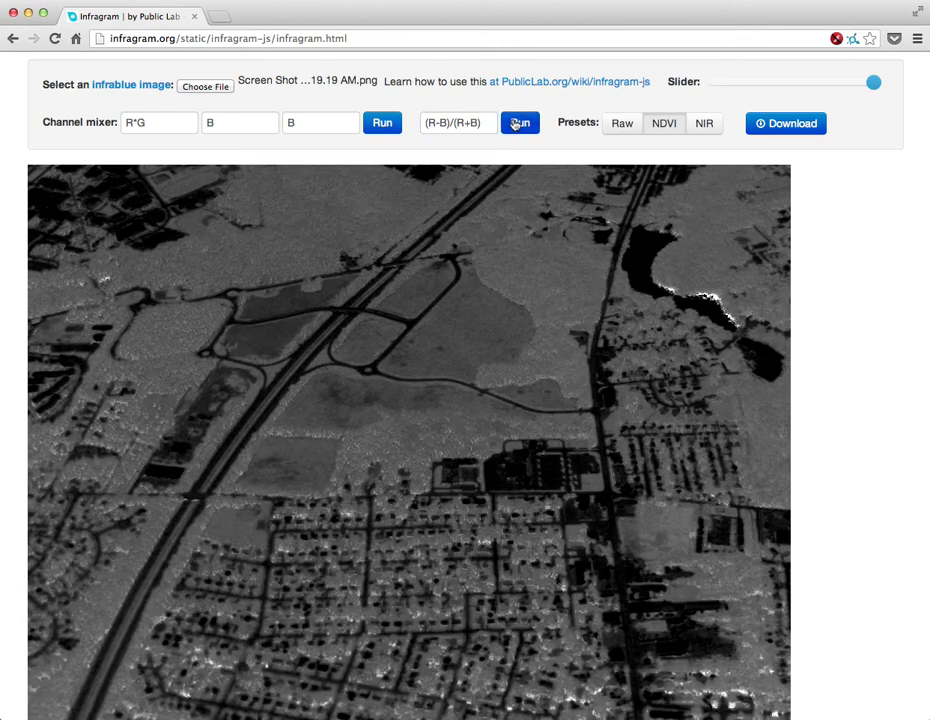
- Compare against the NDVI preset, then re-render with (R-B)/(R+B)
{"action": "left_click", "coordinate": [665, 124]}
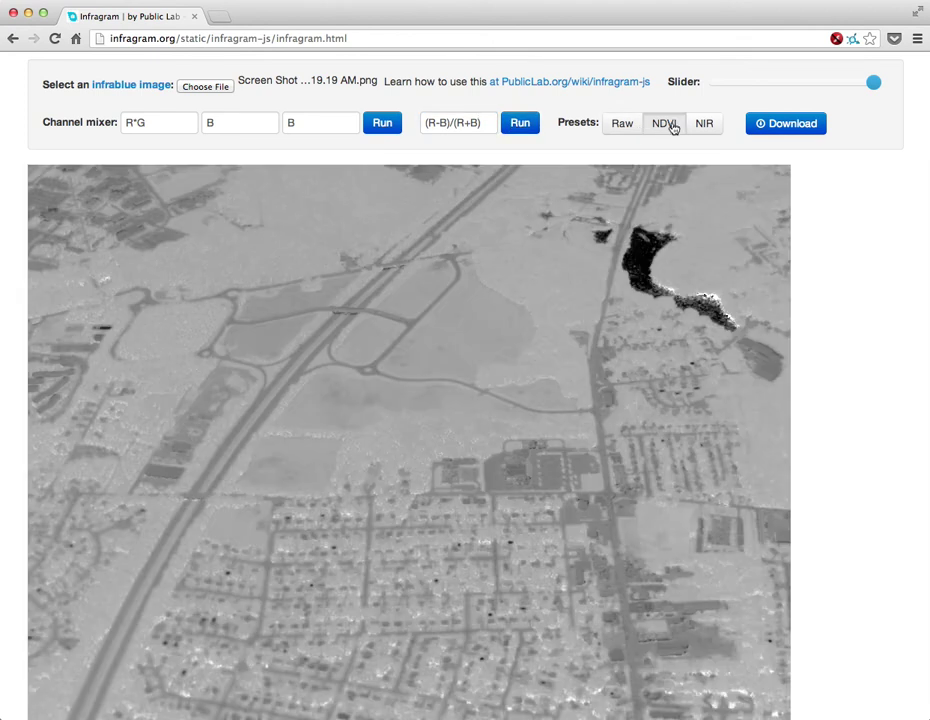
{"action": "left_click", "coordinate": [521, 124]}
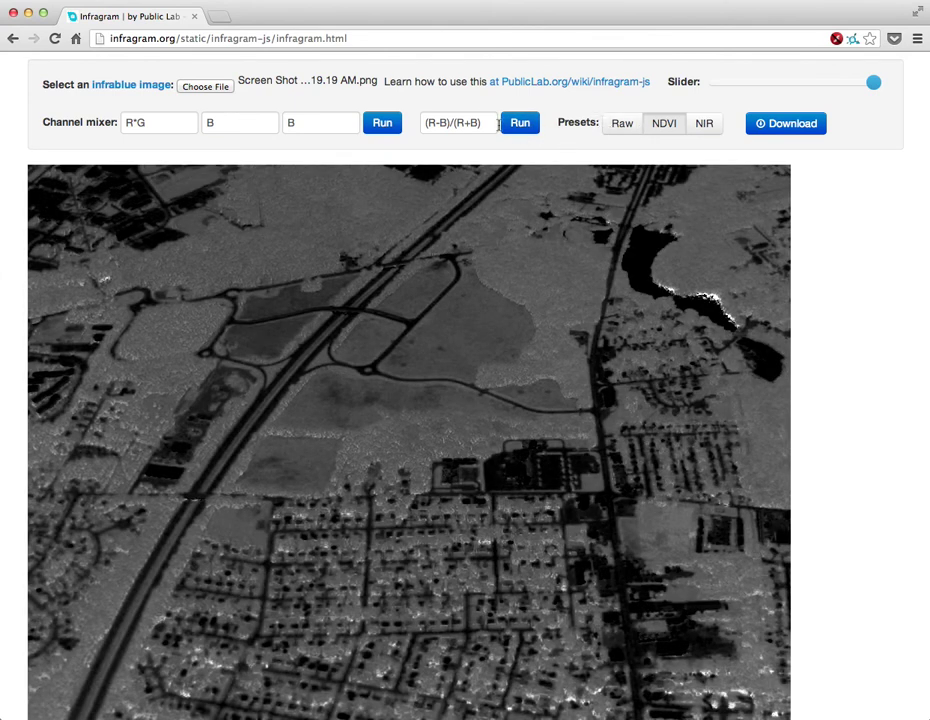
{"action": "left_click_drag", "start_coordinate": [489, 123], "coordinate": [415, 119]}
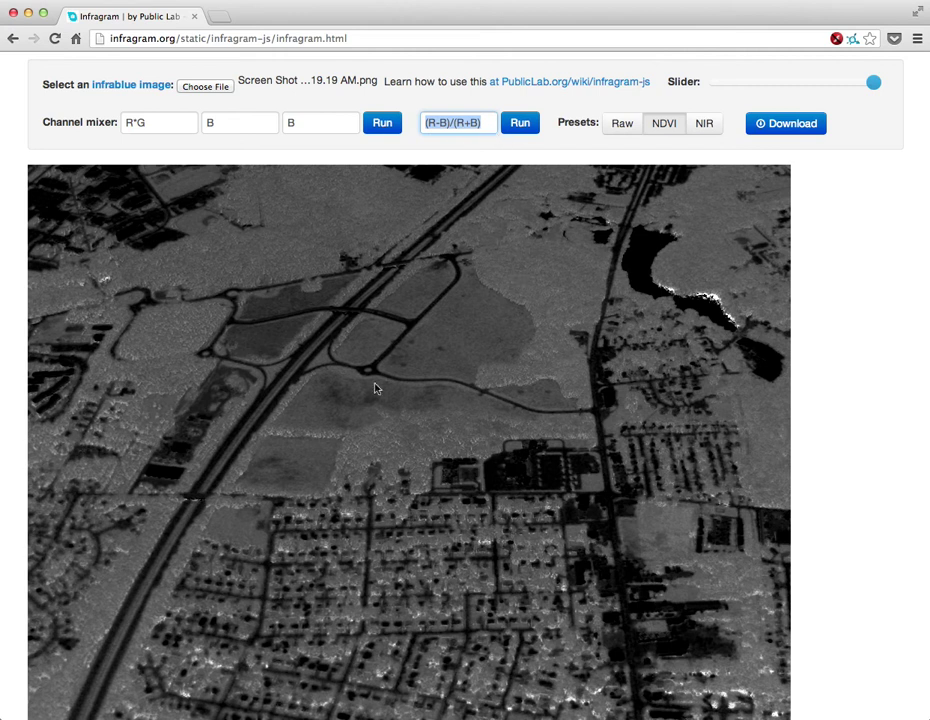
{"action": "key", "text": "Right"}
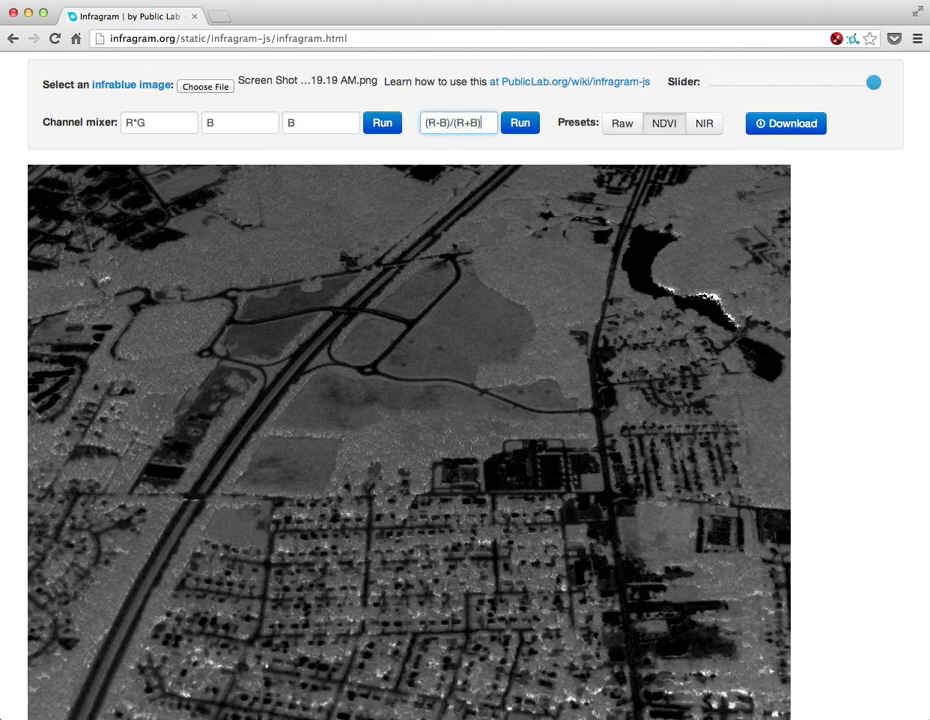
- Edit the expression to ((R-B)/(R+B)+1)/2 and render the brighter map
{"action": "type", "text": "+1)"}
{"action": "left_click", "coordinate": [424, 122]}
{"action": "type", "text": "("}
{"action": "key", "text": "End"}
{"action": "type", "text": "/2"}
{"action": "key", "text": "Return"}
- Compare with the NDVI preset, then re-render the rescaled expression
{"action": "left_click", "coordinate": [665, 123]}
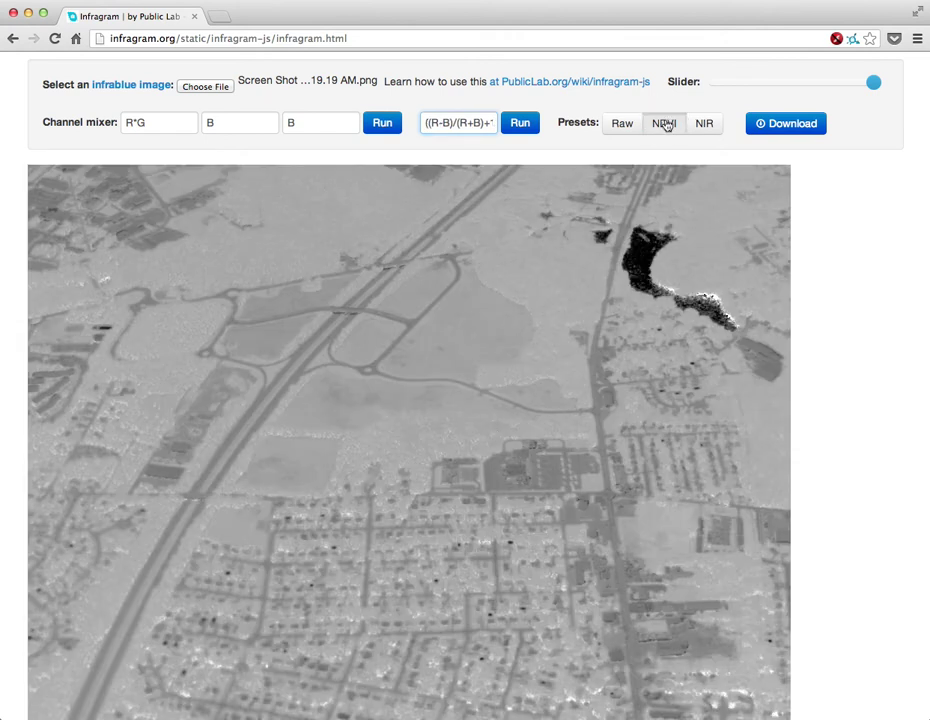
{"action": "left_click", "coordinate": [522, 123]}
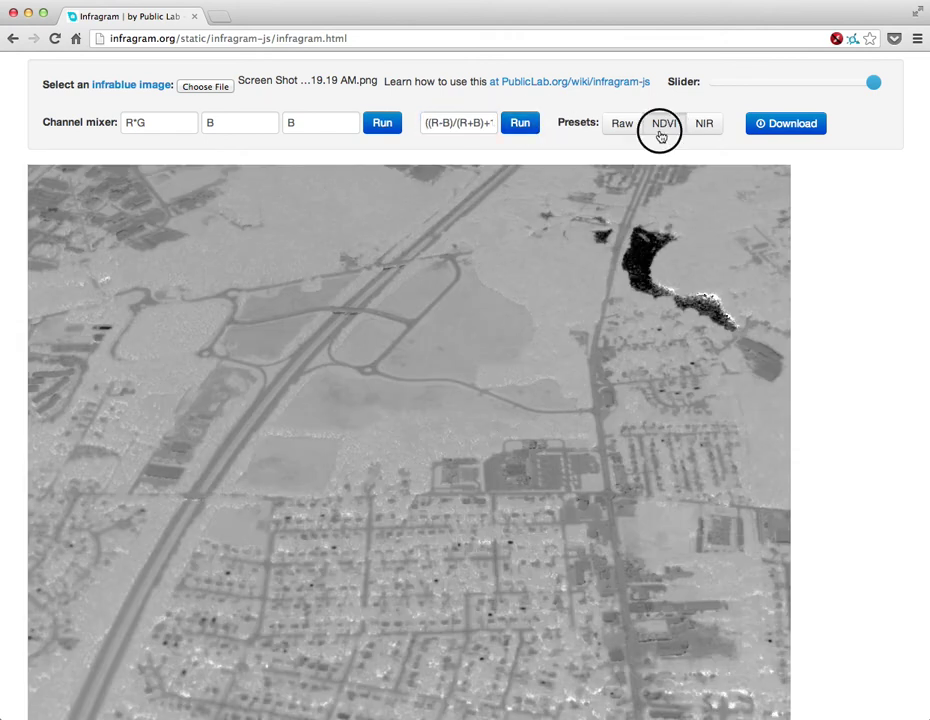
{"action": "left_click", "coordinate": [513, 124]}
{"action": "left_click", "coordinate": [463, 122]}
{"action": "key", "text": "shift+Tab"}
{"action": "key", "text": "shift+Tab"}
{"action": "key", "text": "shift+Tab"}
- Enter S*G in the second channel field and R in the first, then render
{"action": "type", "text": "S"}
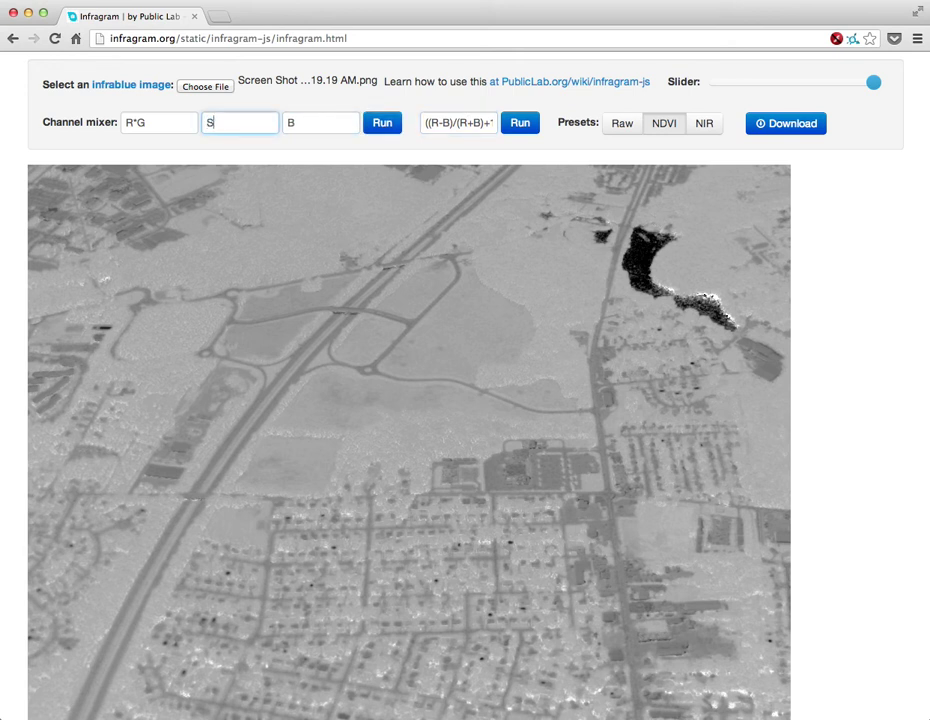
{"action": "type", "text": "*G"}
{"action": "key", "text": "Tab"}
{"action": "type", "text": "R"}
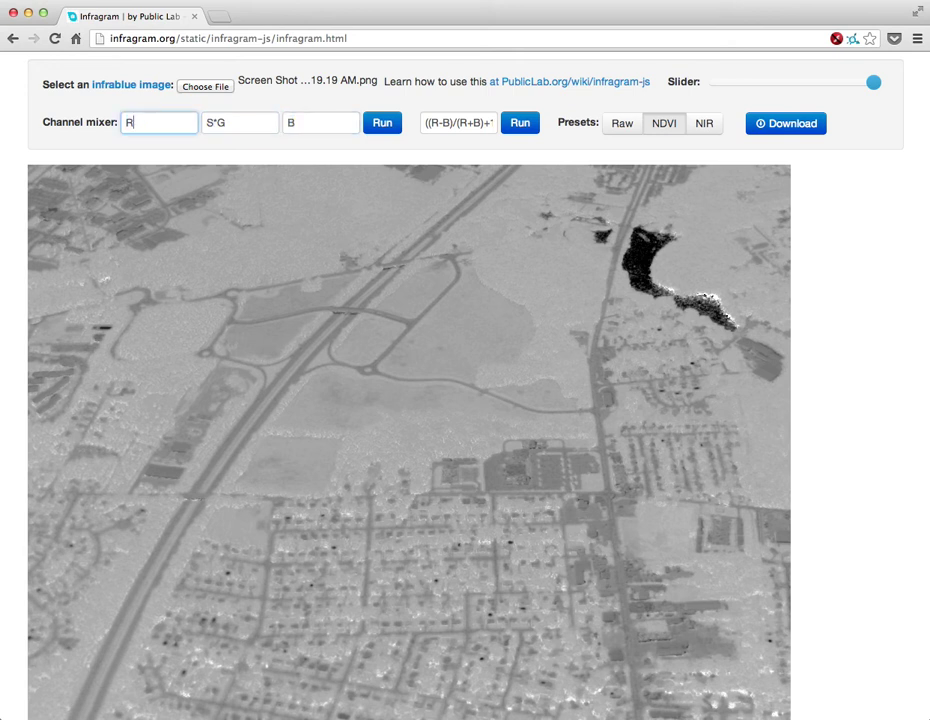
{"action": "key", "text": "Return"}
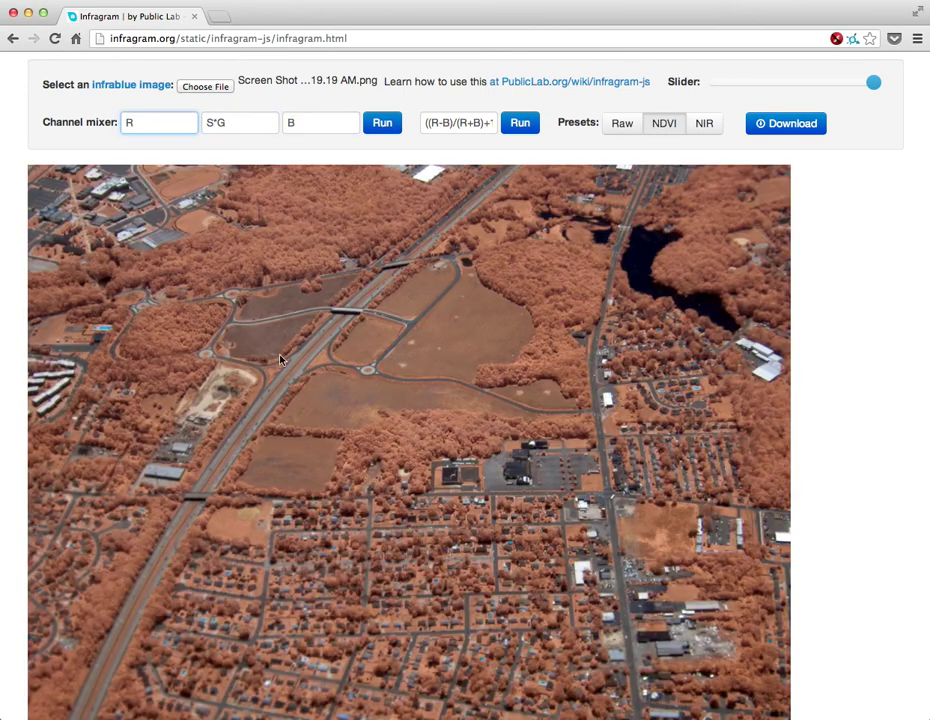
- Lower the slider value to about 74 for salmon-pink tones
{"action": "left_click_drag", "start_coordinate": [201, 125], "coordinate": [216, 133]}
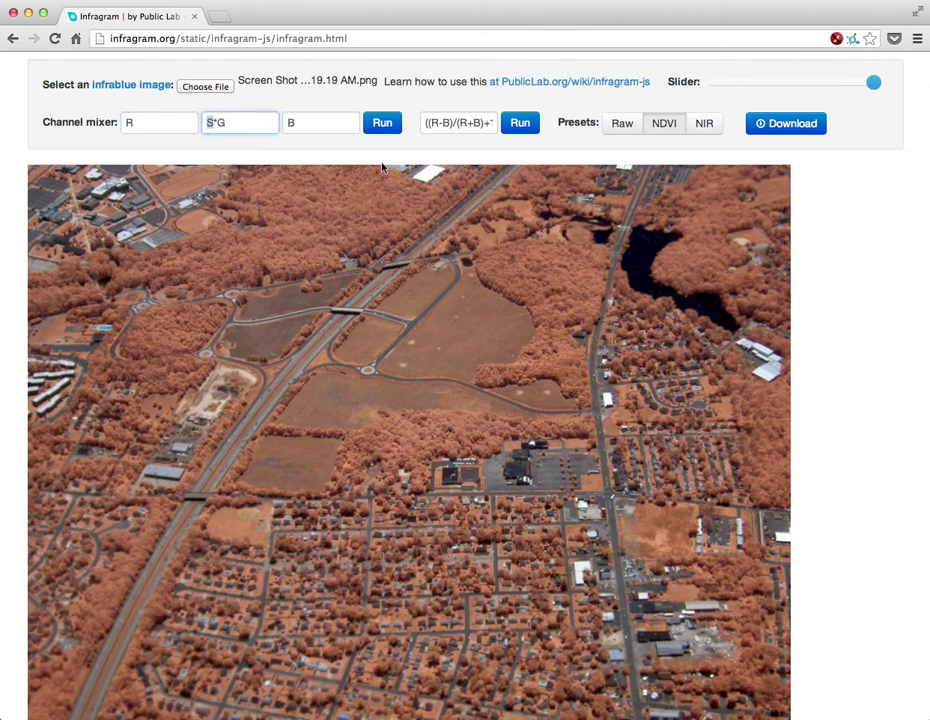
{"action": "mouse_move", "coordinate": [766, 85]}
{"action": "mouse_move", "coordinate": [880, 90]}
{"action": "left_click_drag", "start_coordinate": [880, 90], "coordinate": [734, 84]}
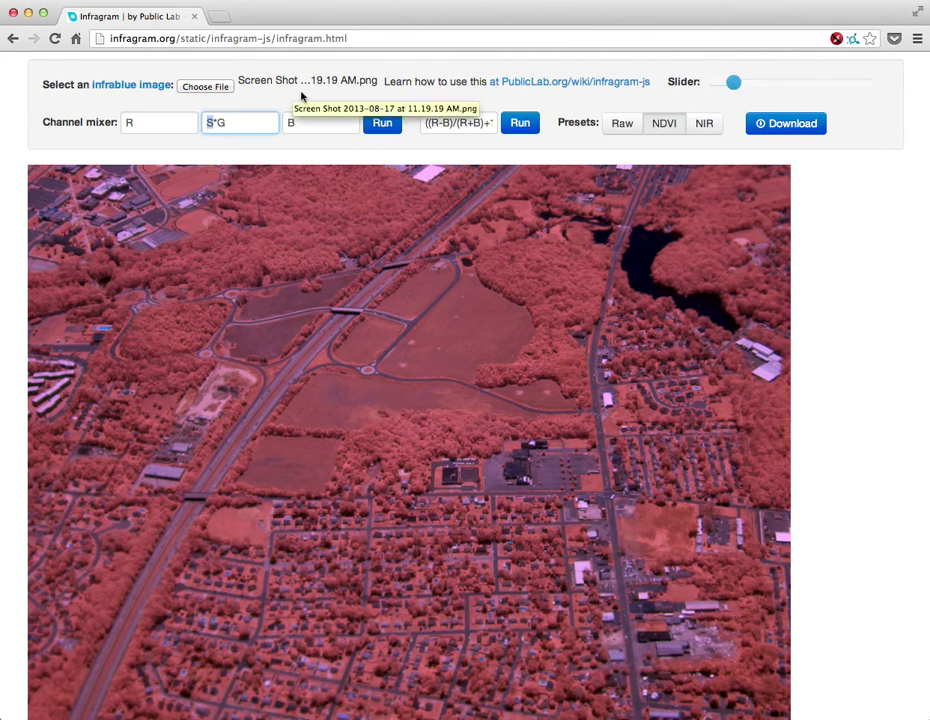
- Change the mix to R*S, G, B and raise the slider to its maximum for tan-brown tones
{"action": "key", "text": "BackSpace"}
{"action": "left_click", "coordinate": [130, 122]}
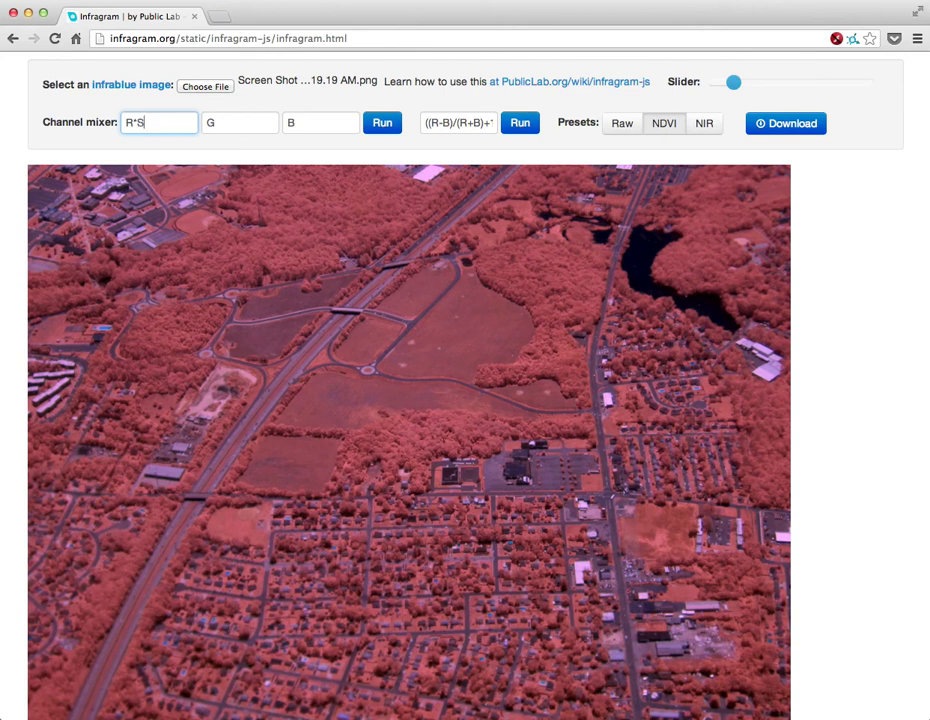
{"action": "left_click", "coordinate": [378, 128]}
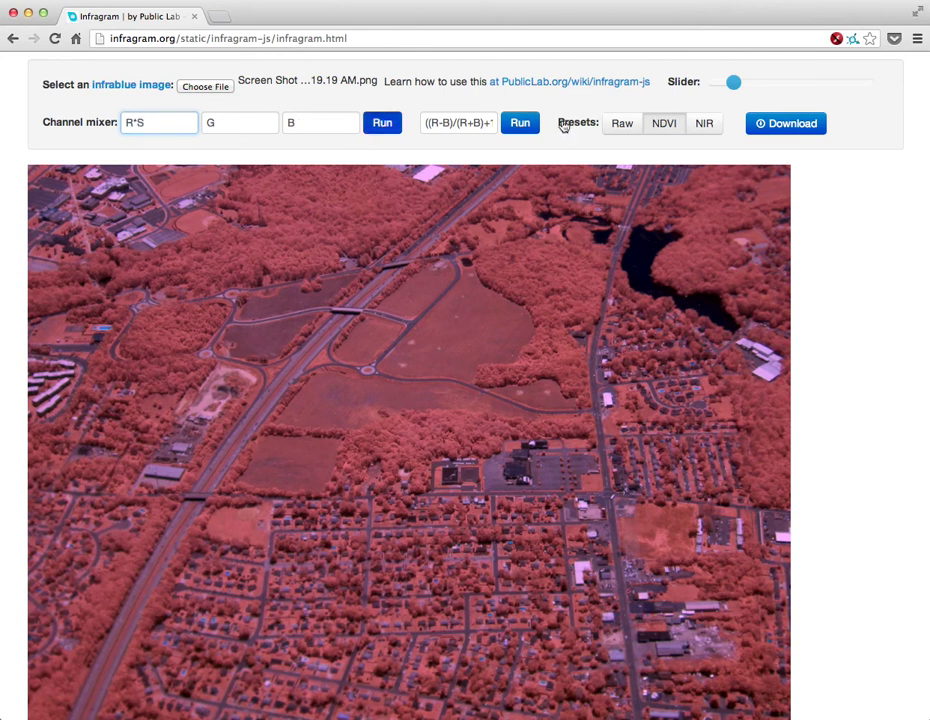
{"action": "left_click_drag", "start_coordinate": [739, 83], "coordinate": [880, 88]}
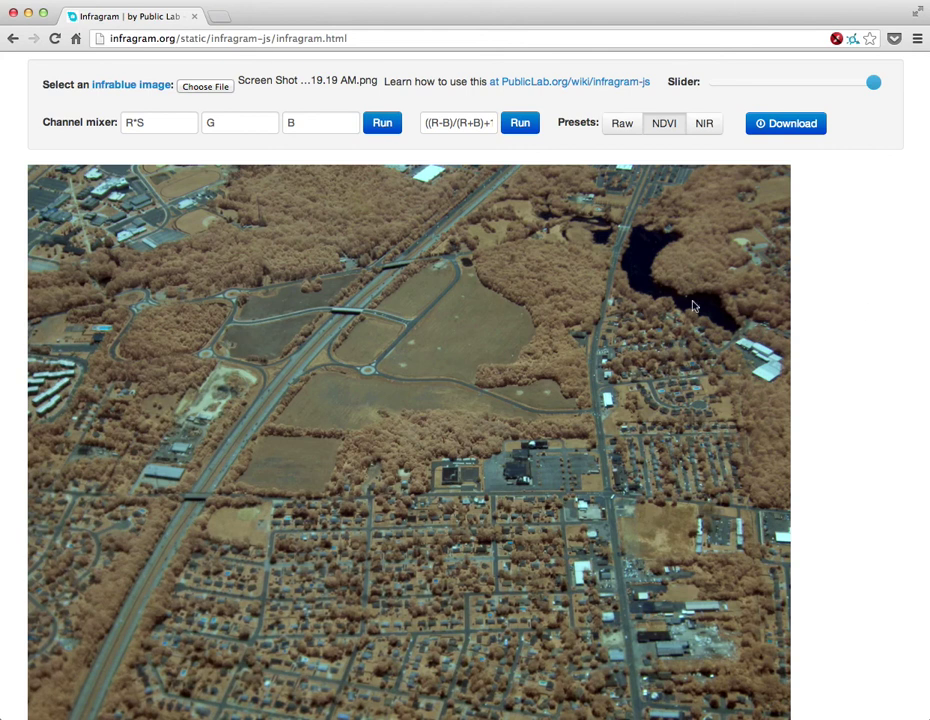
- Re-run the ((R-B)/(R+B)+1)/2 expression to show the light grey NDVI map
{"action": "scroll", "coordinate": [829, 306], "scroll_direction": "up", "scroll_amount": 3}
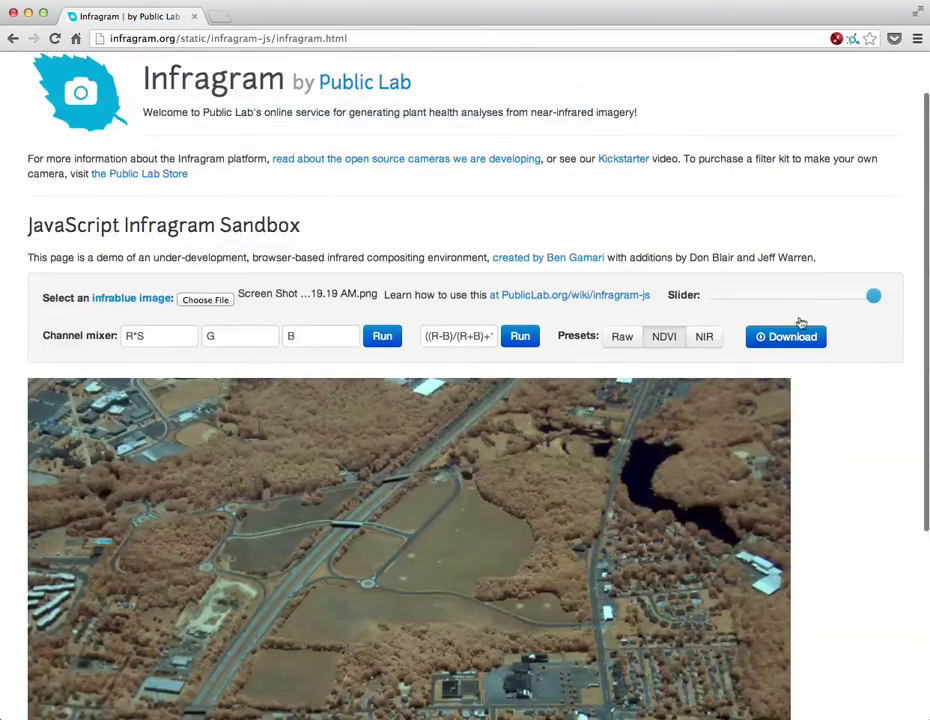
{"action": "scroll", "coordinate": [828, 415], "scroll_direction": "down", "scroll_amount": 3}
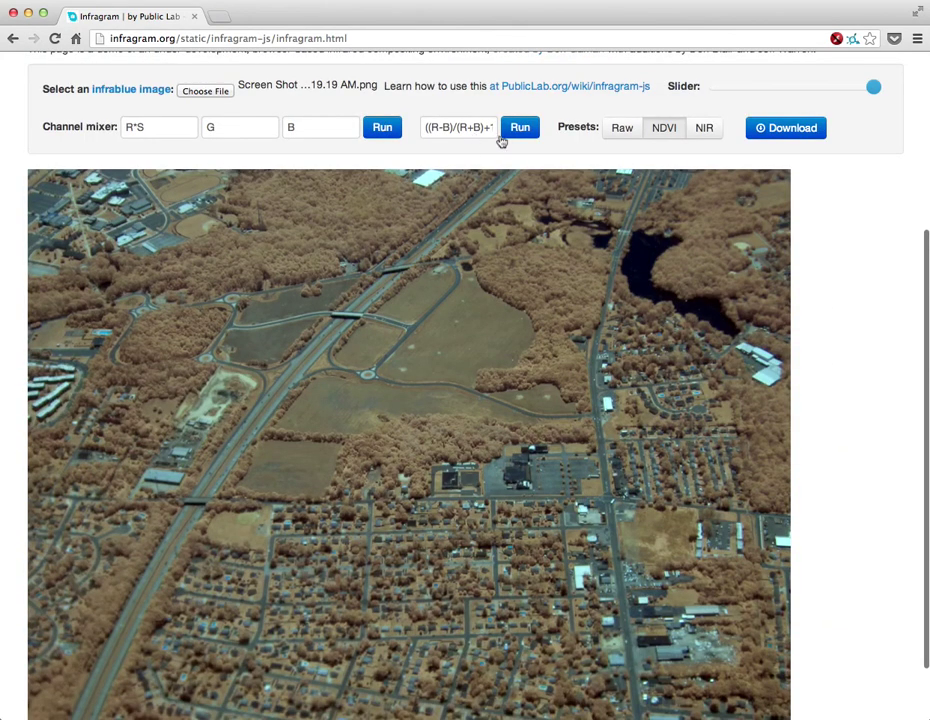
{"action": "left_click", "coordinate": [517, 133]}
{"action": "triple_click", "coordinate": [443, 129]}
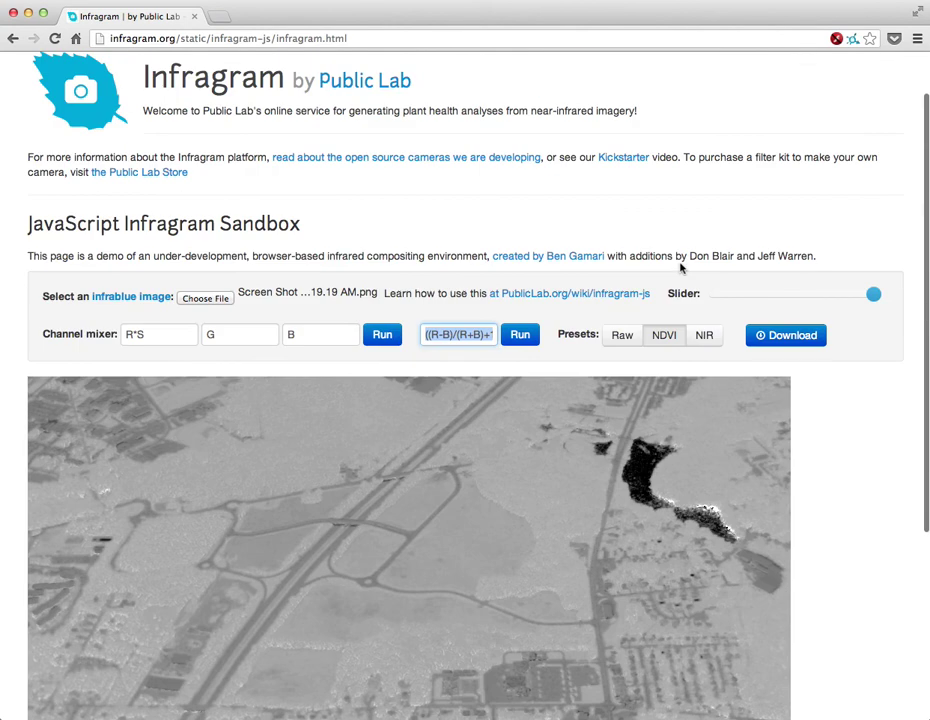
{"action": "scroll", "coordinate": [681, 266], "scroll_direction": "up", "scroll_amount": 3}
{"action": "left_click", "coordinate": [493, 227]}
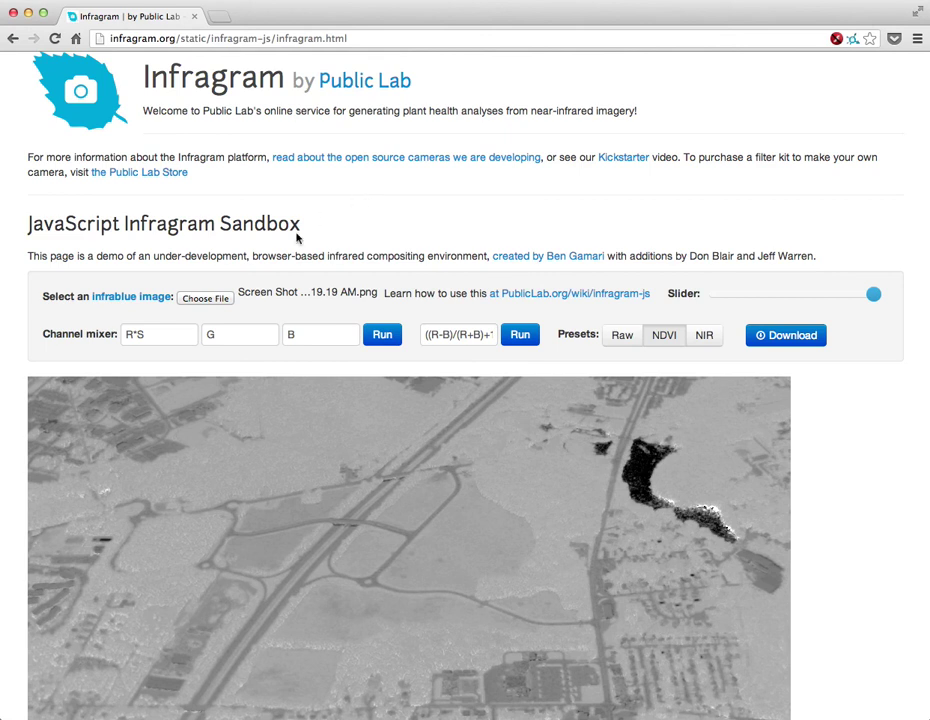
{"action": "scroll", "coordinate": [256, 245], "scroll_direction": "down", "scroll_amount": 5}
{"action": "scroll", "coordinate": [256, 245], "scroll_direction": "up", "scroll_amount": 6}
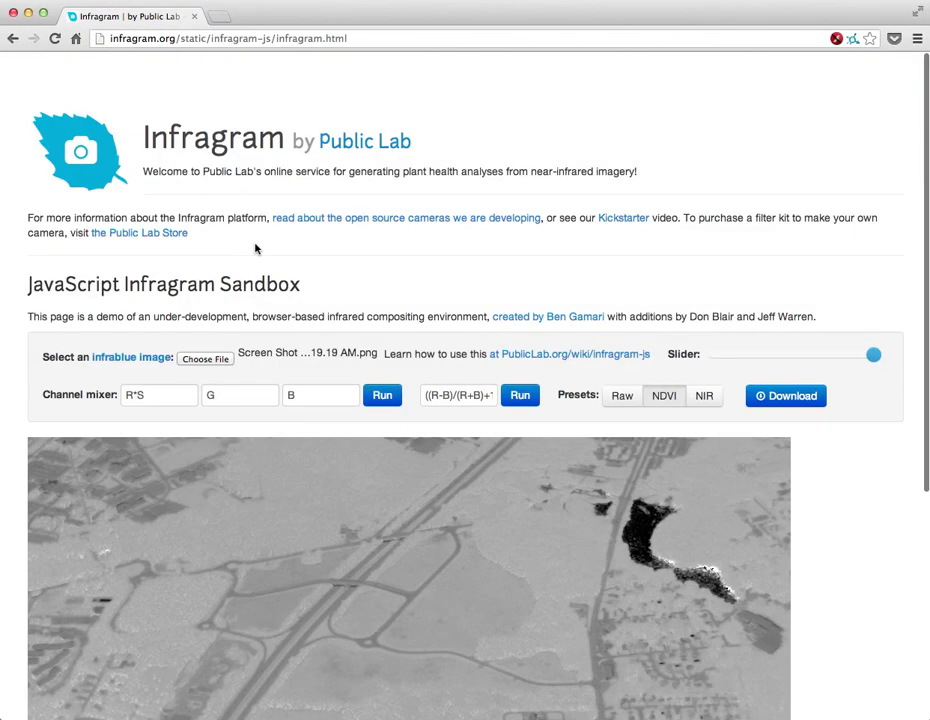
- Load github.com/bgamari/infragram-js in a second Chrome tab, then switch back to the Infragram sandbox tab
{"action": "key", "text": "ctrl+t"}
{"action": "type", "text": "github.com/jywarren/plots2/issues"}
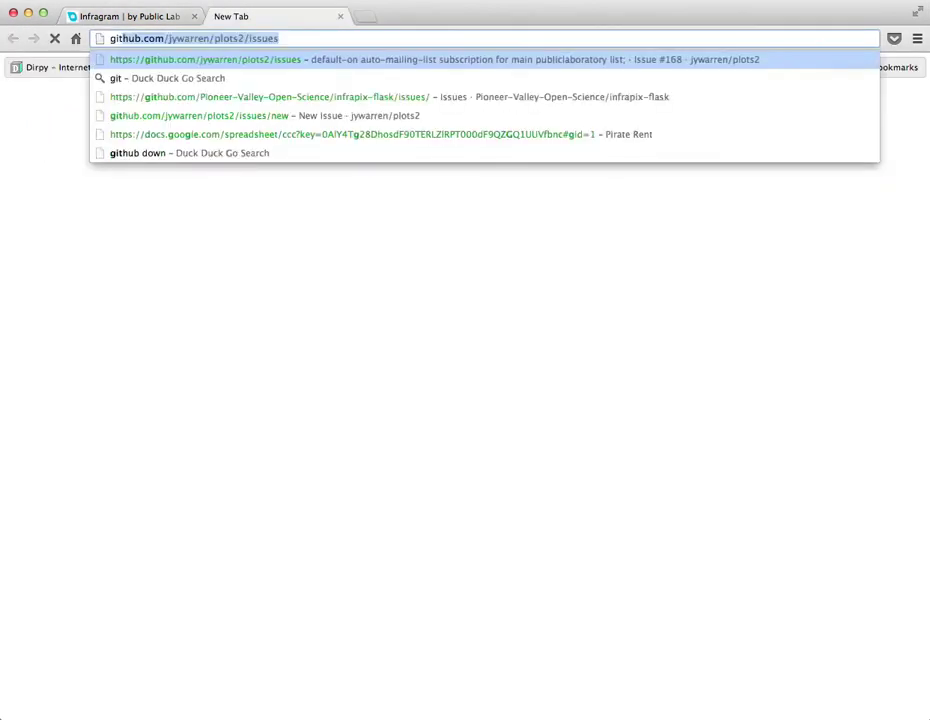
{"action": "key", "text": "Right"}
{"action": "key", "text": "alt+shift+Left"}
{"action": "key", "text": "alt+shift+Left"}
{"action": "key", "text": "alt+shift+Left"}
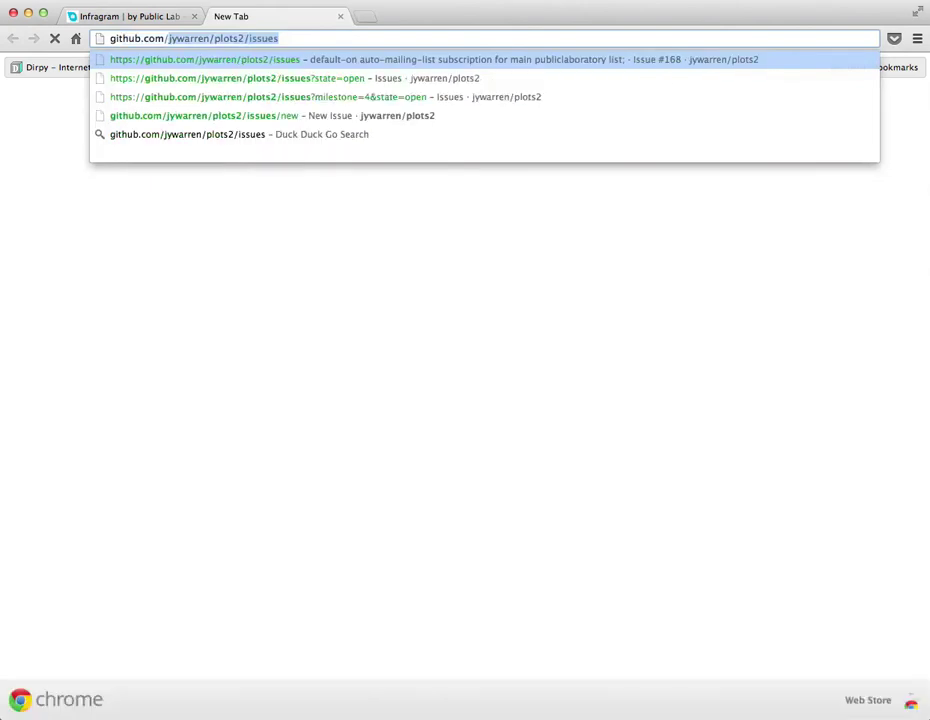
{"action": "type", "text": "b"}
{"action": "key", "text": "Down"}
{"action": "key", "text": "Return"}
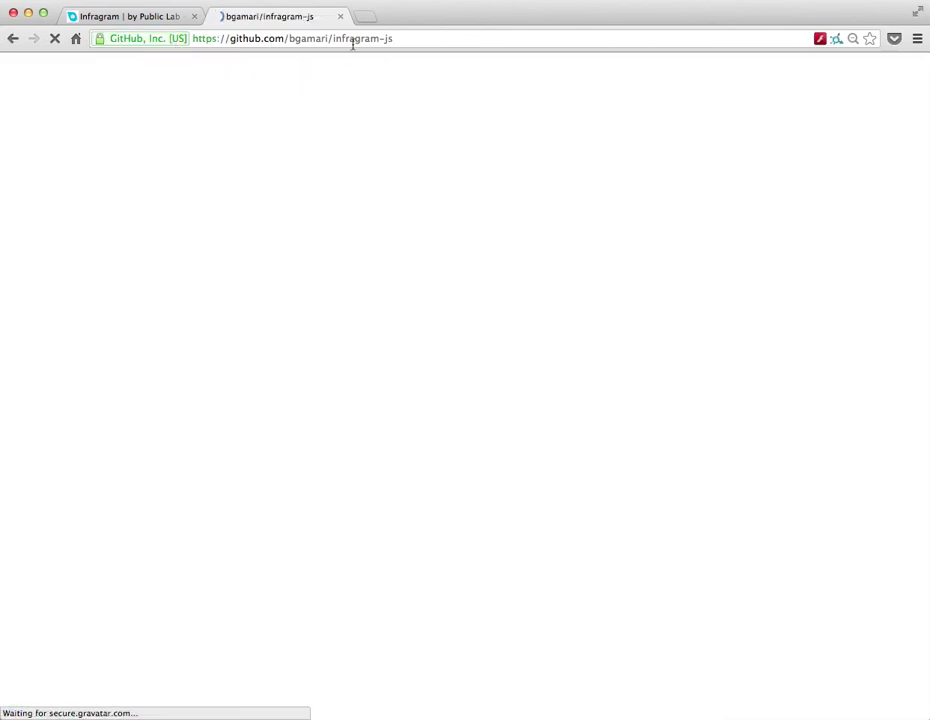
{"action": "key", "text": "ctrl+shift+Tab"}
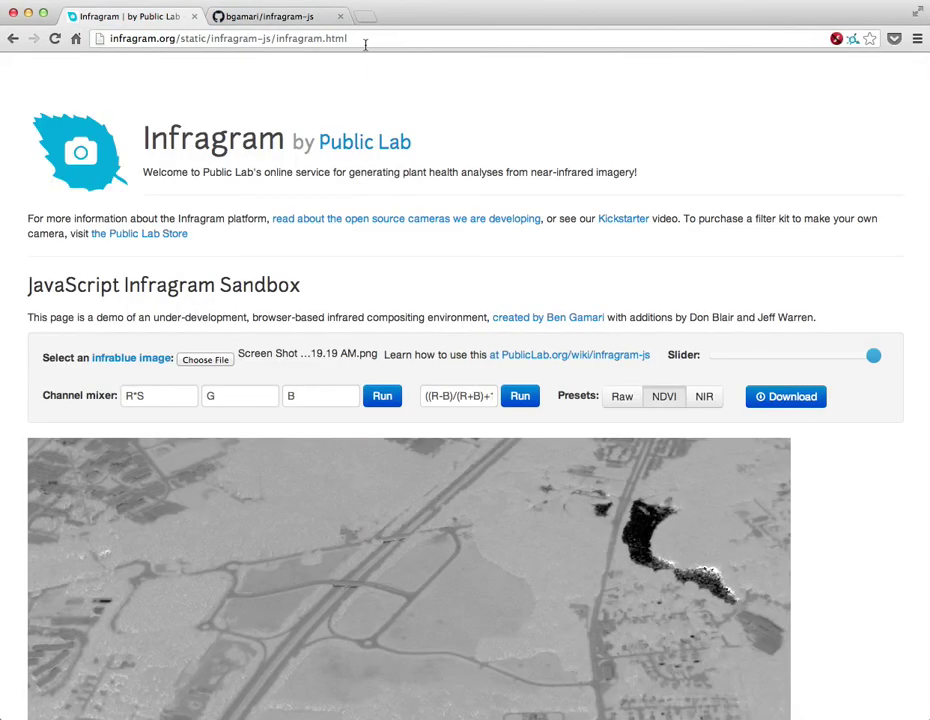
{"action": "left_click", "coordinate": [365, 40]}
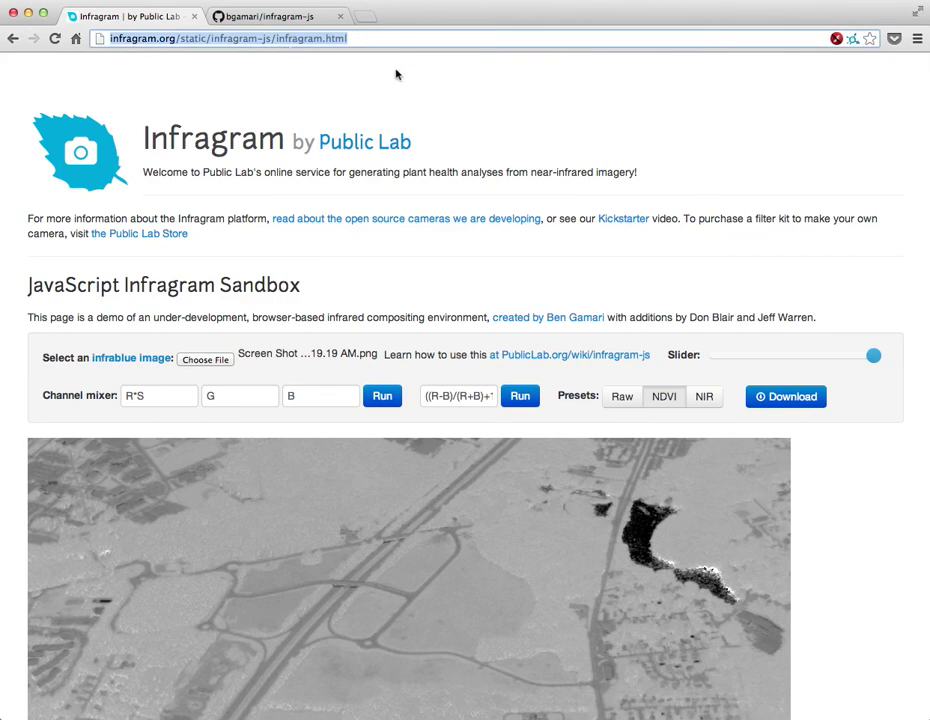